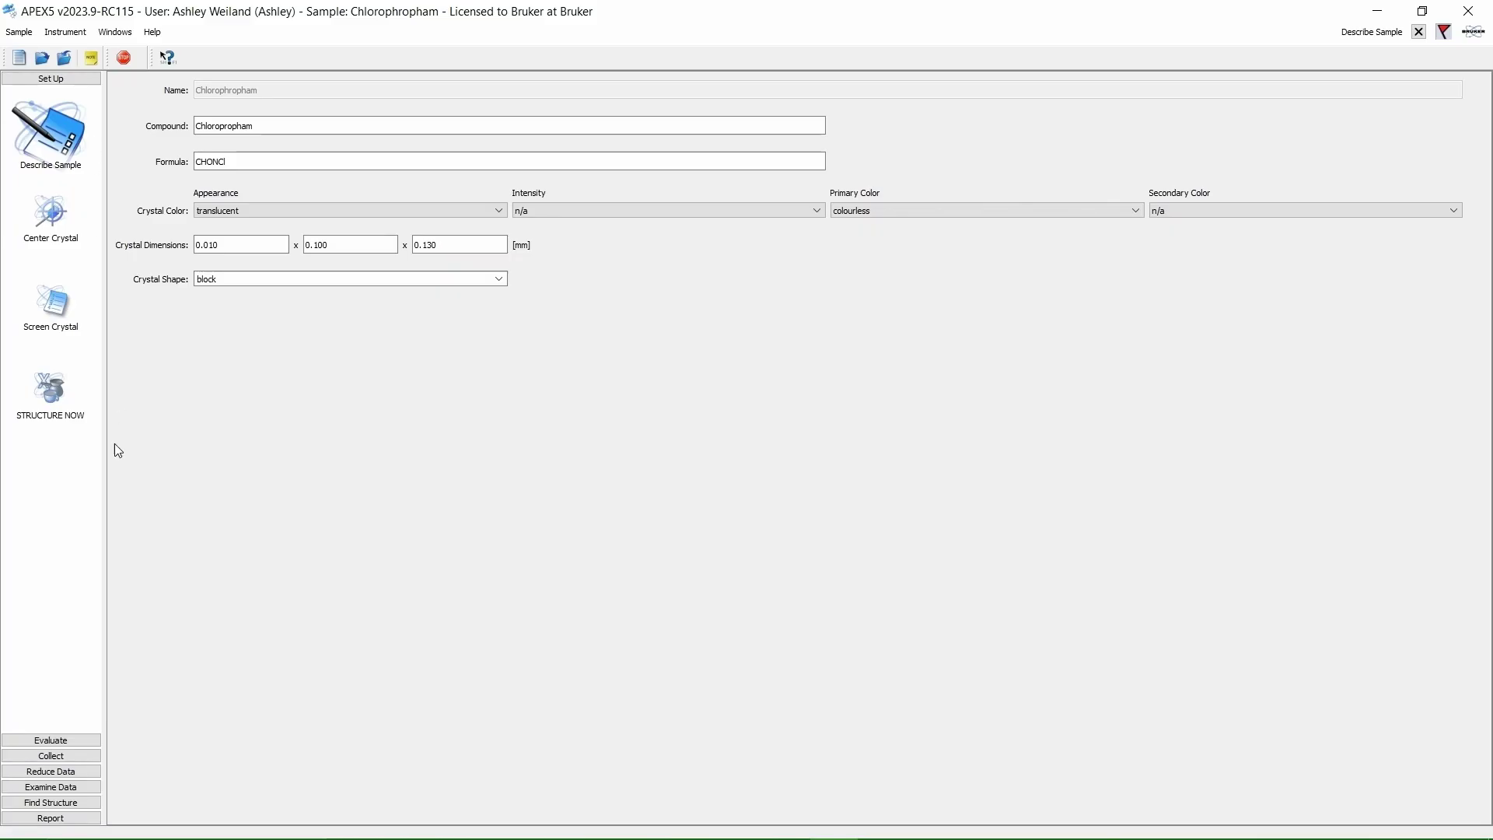
# Step: Show the Evaluate unit-cell tools for the colourless translucent Chloropropham block sample
pyautogui.click(92, 740)
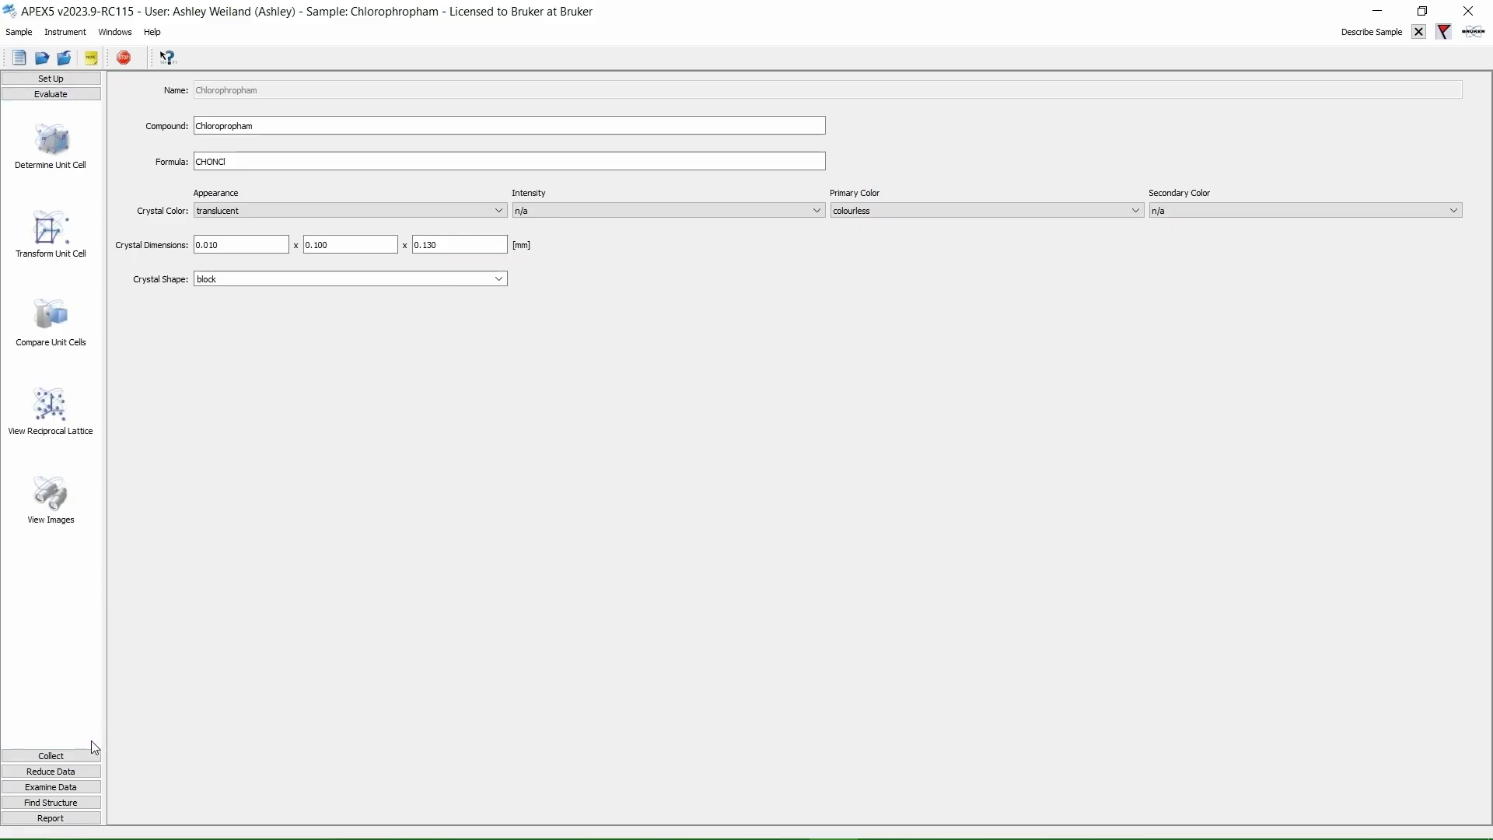
# Step: Load the collected frames (1 run, 180 images) into Determine Unit Cell for spot harvesting
pyautogui.click(75, 139)
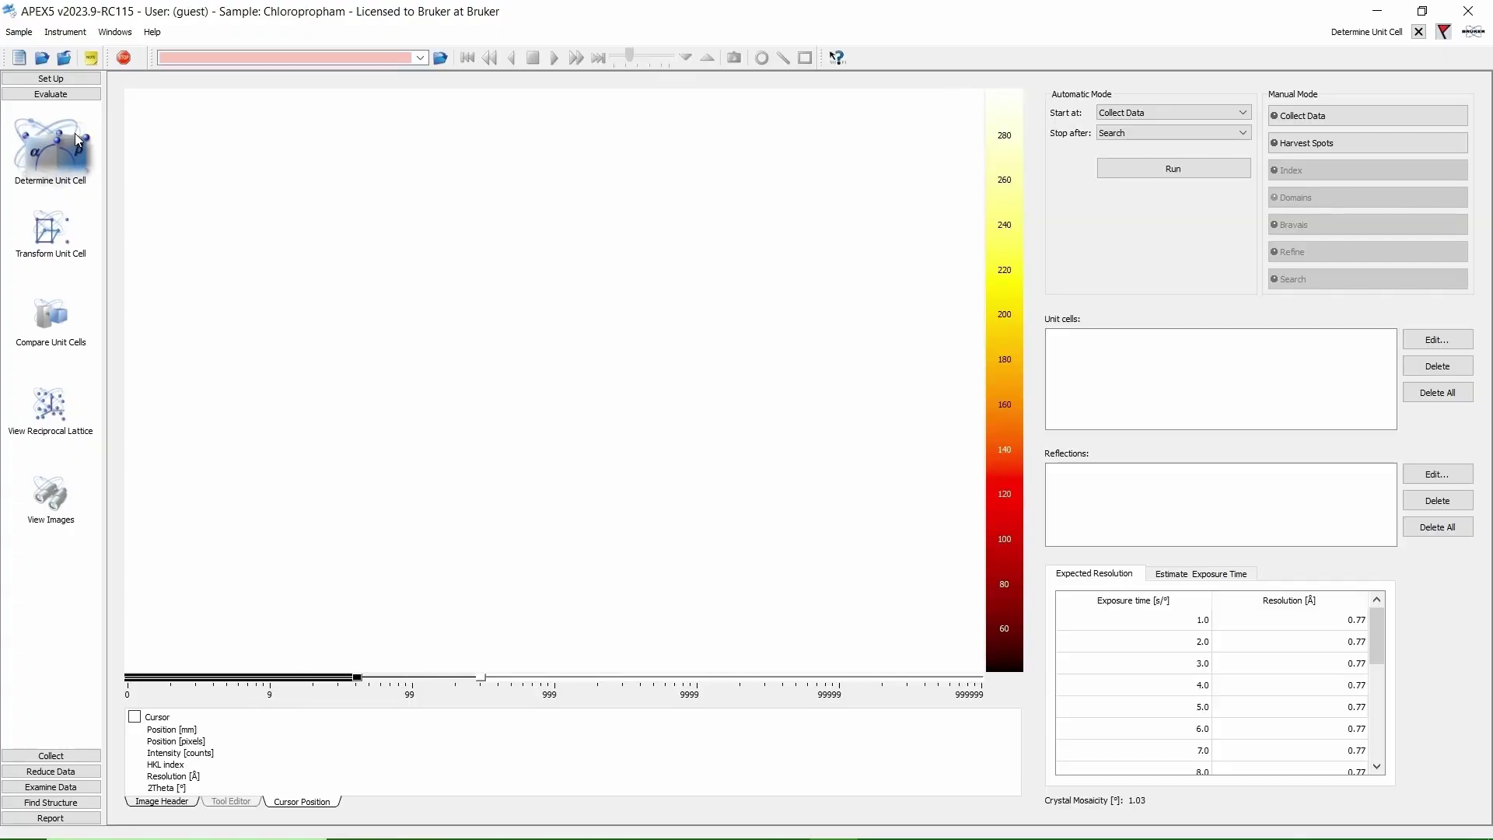
pyautogui.click(1344, 118)
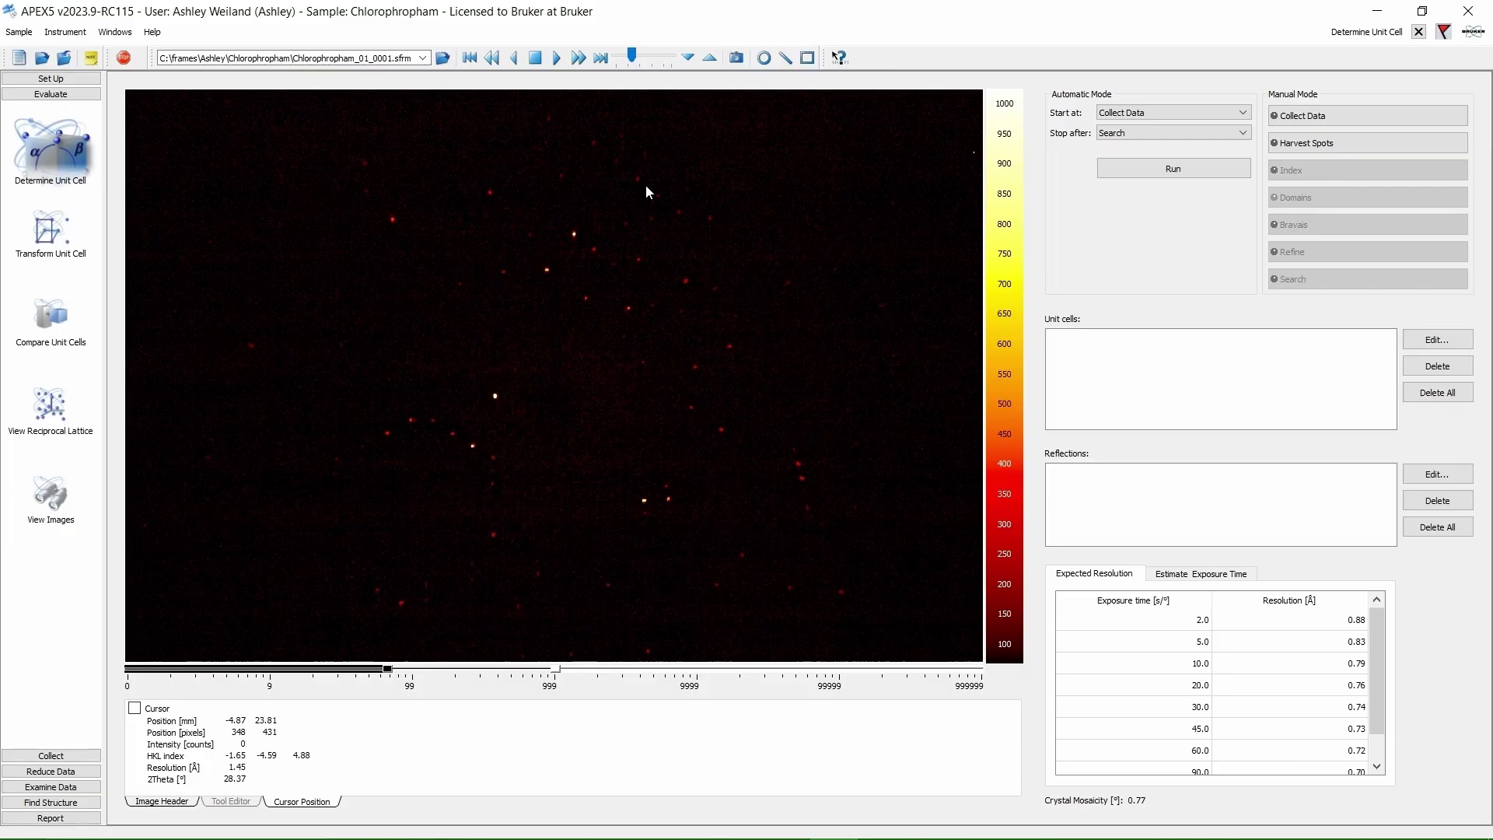
pyautogui.click(1345, 146)
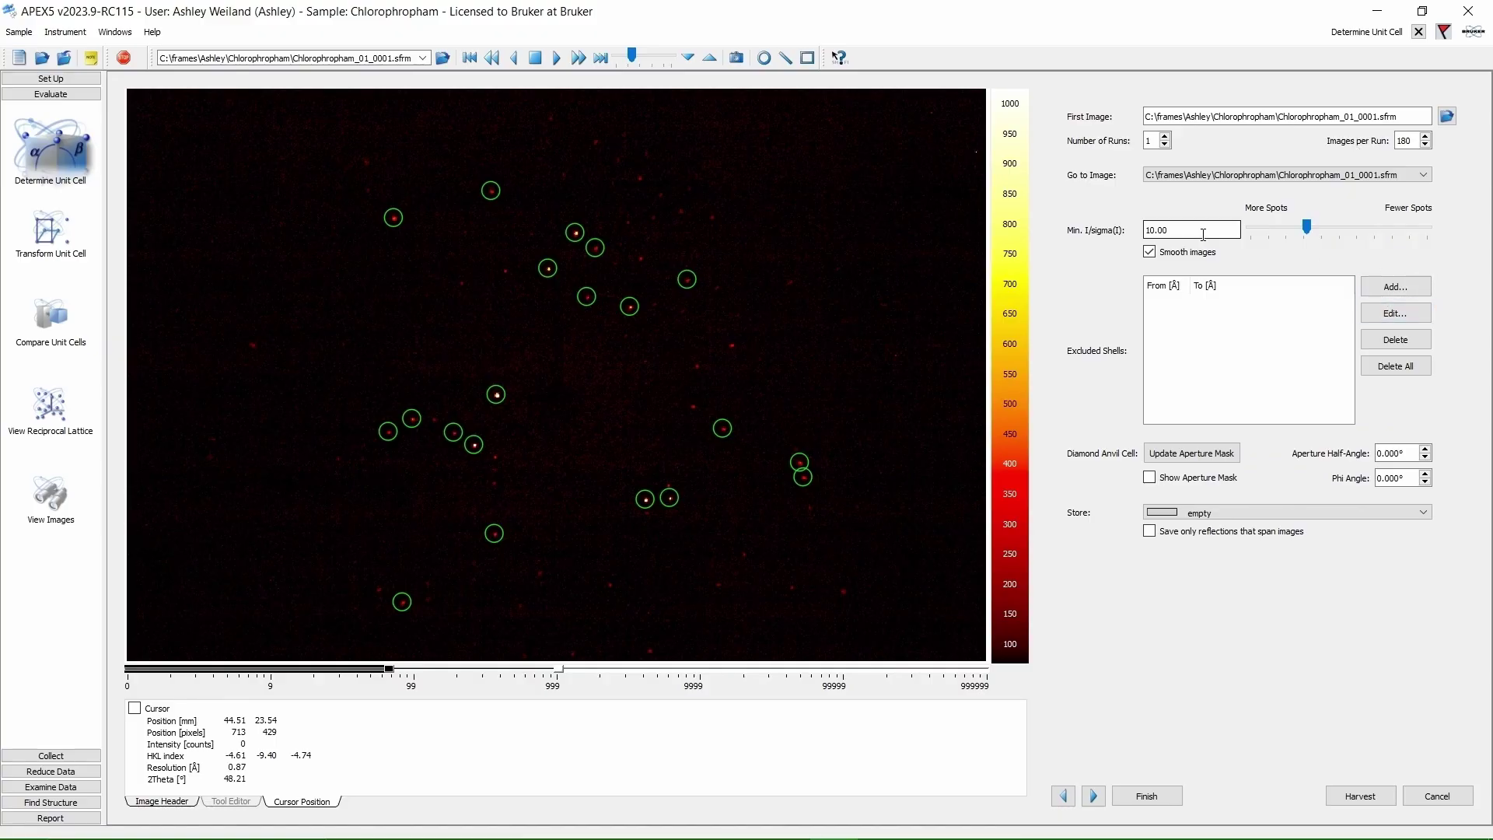
# Step: Harvest spots at Min. I/sigma 10.00 after trialling 5 and brightening the image, giving 4028 reflections
pyautogui.moveTo(1203, 235); pyautogui.dragTo(1077, 219)
pyautogui.write('5')
pyautogui.press('Return')
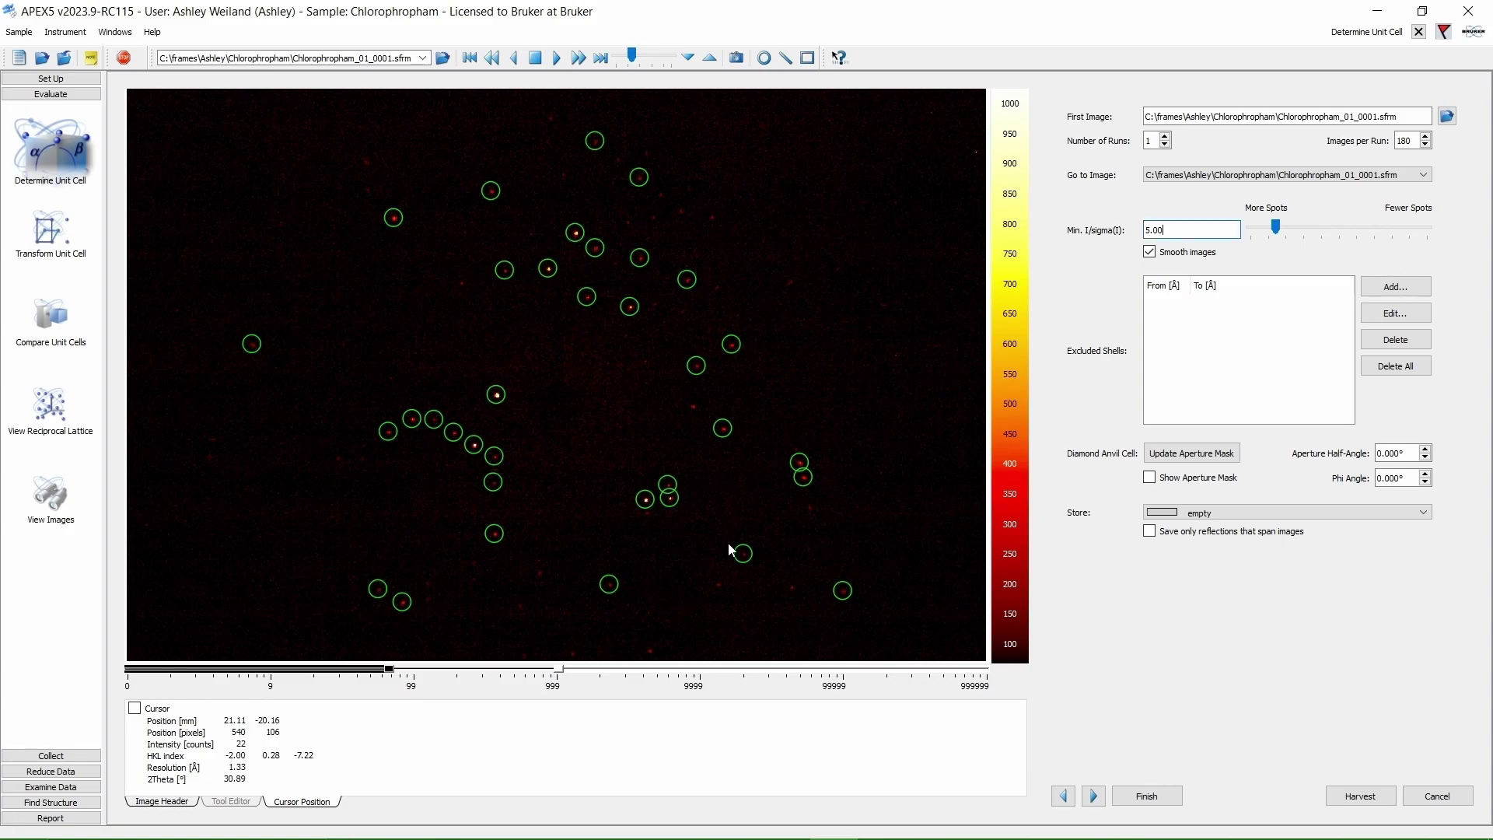
pyautogui.moveTo(557, 669); pyautogui.dragTo(503, 670)
pyautogui.moveTo(1276, 226); pyautogui.dragTo(1307, 226)
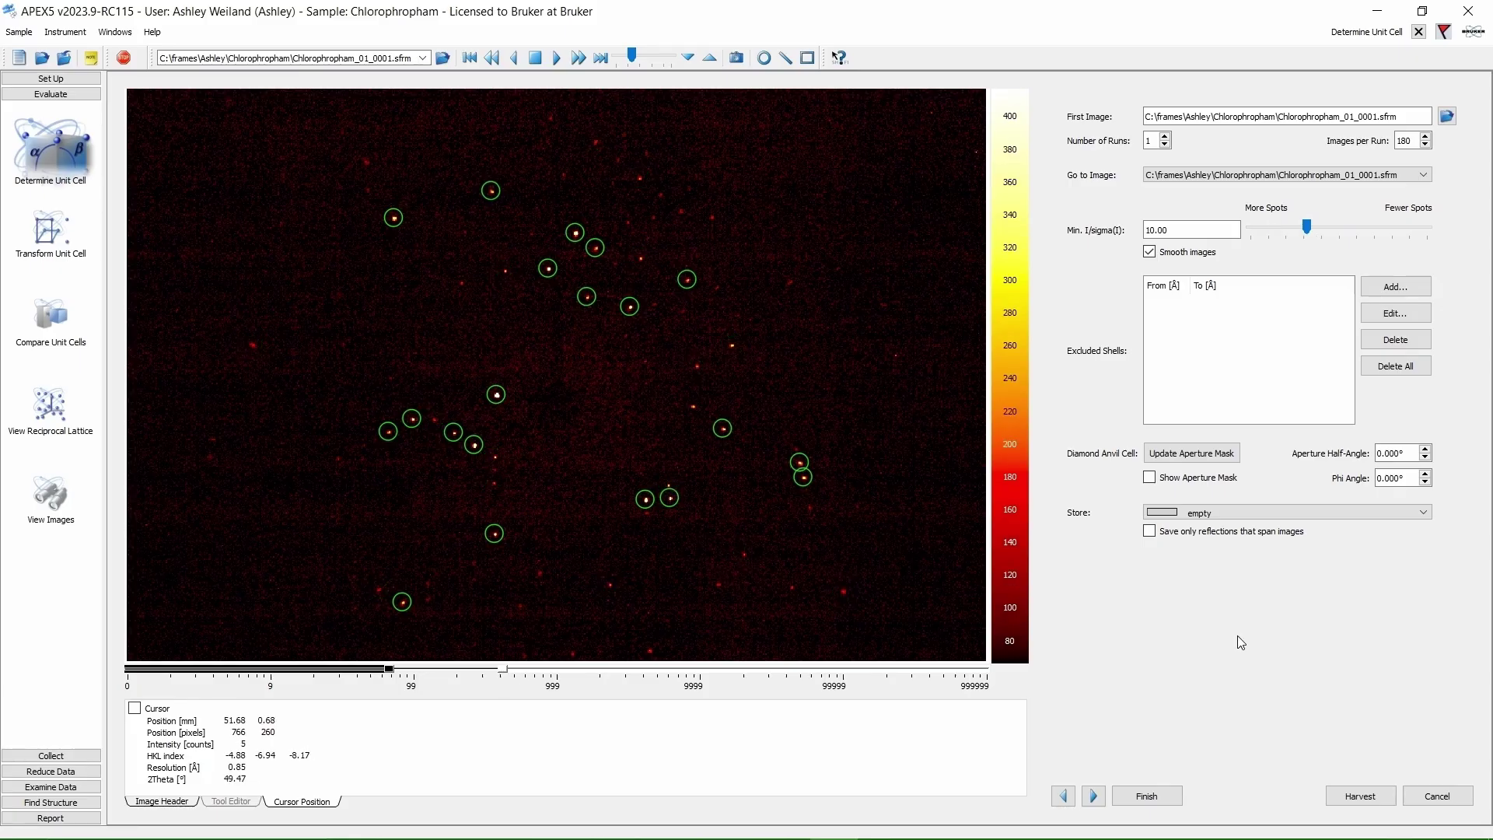
pyautogui.click(1366, 804)
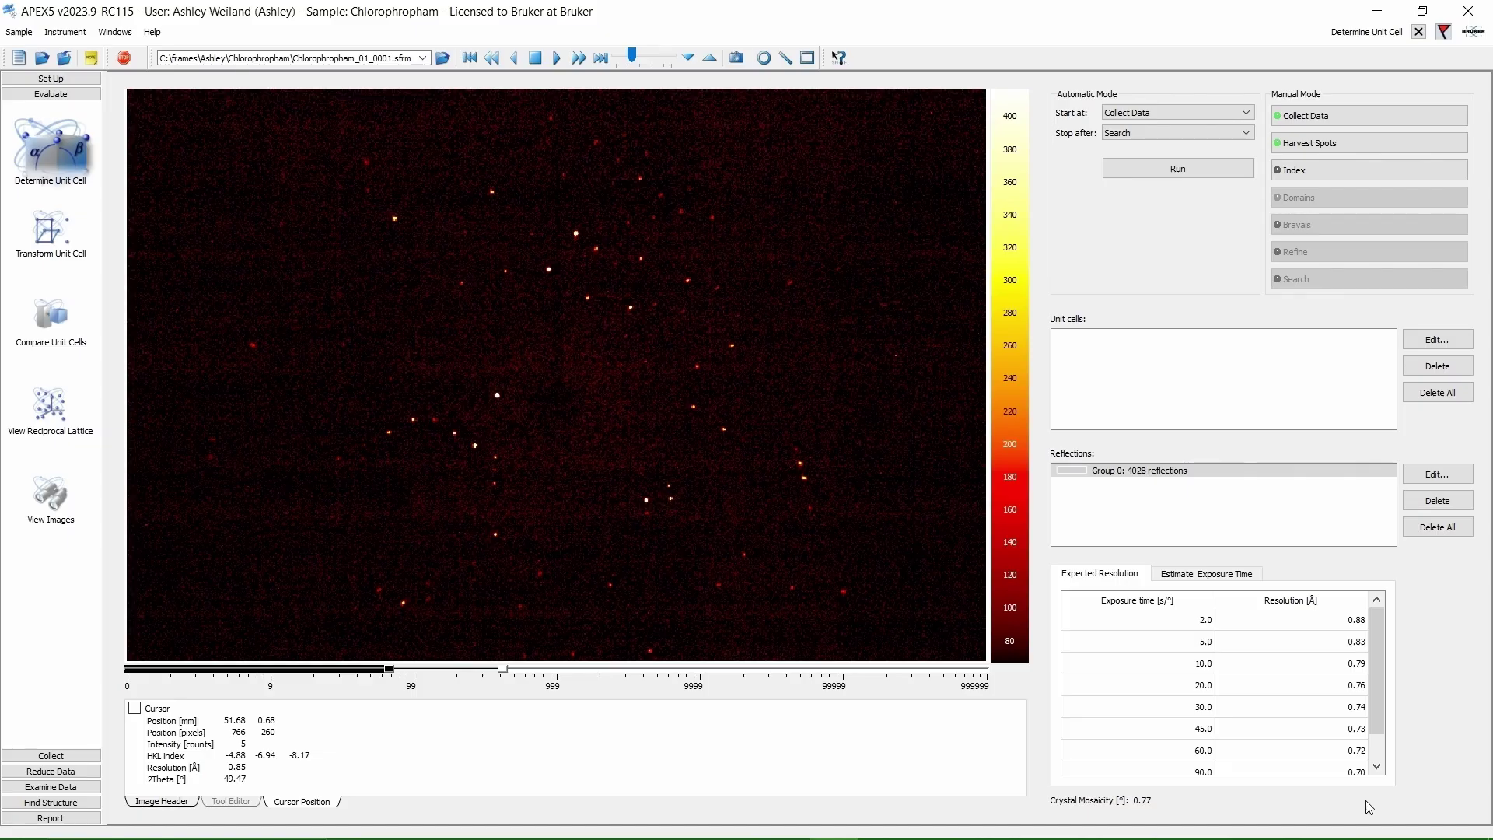
pyautogui.click(1357, 169)
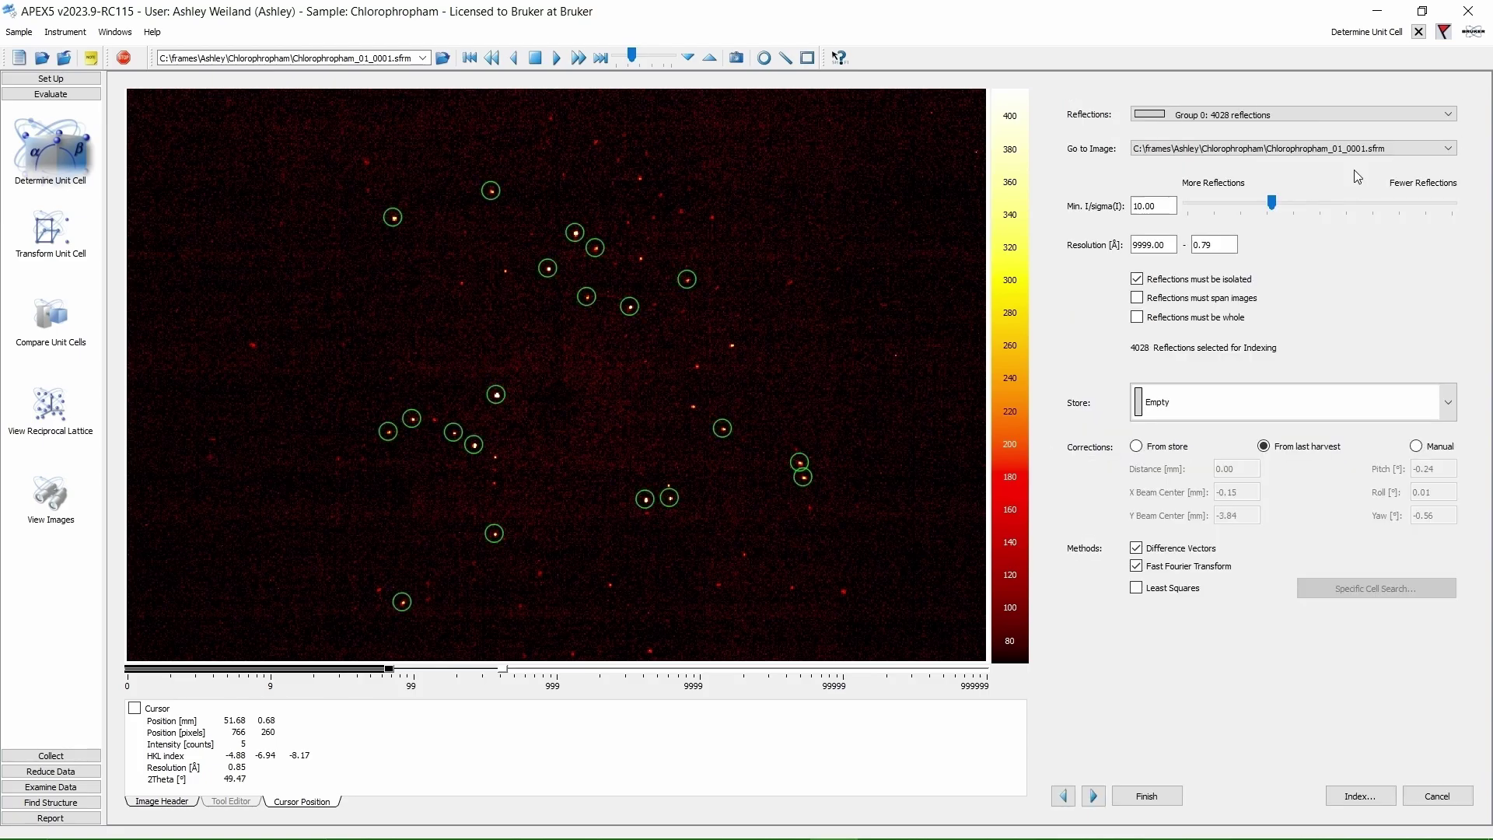
# Step: Index the 4028 reflections and refine the cell to a=13.83, b=20.95, c=22.24 Å, V=6444 Å³
pyautogui.click(1376, 796)
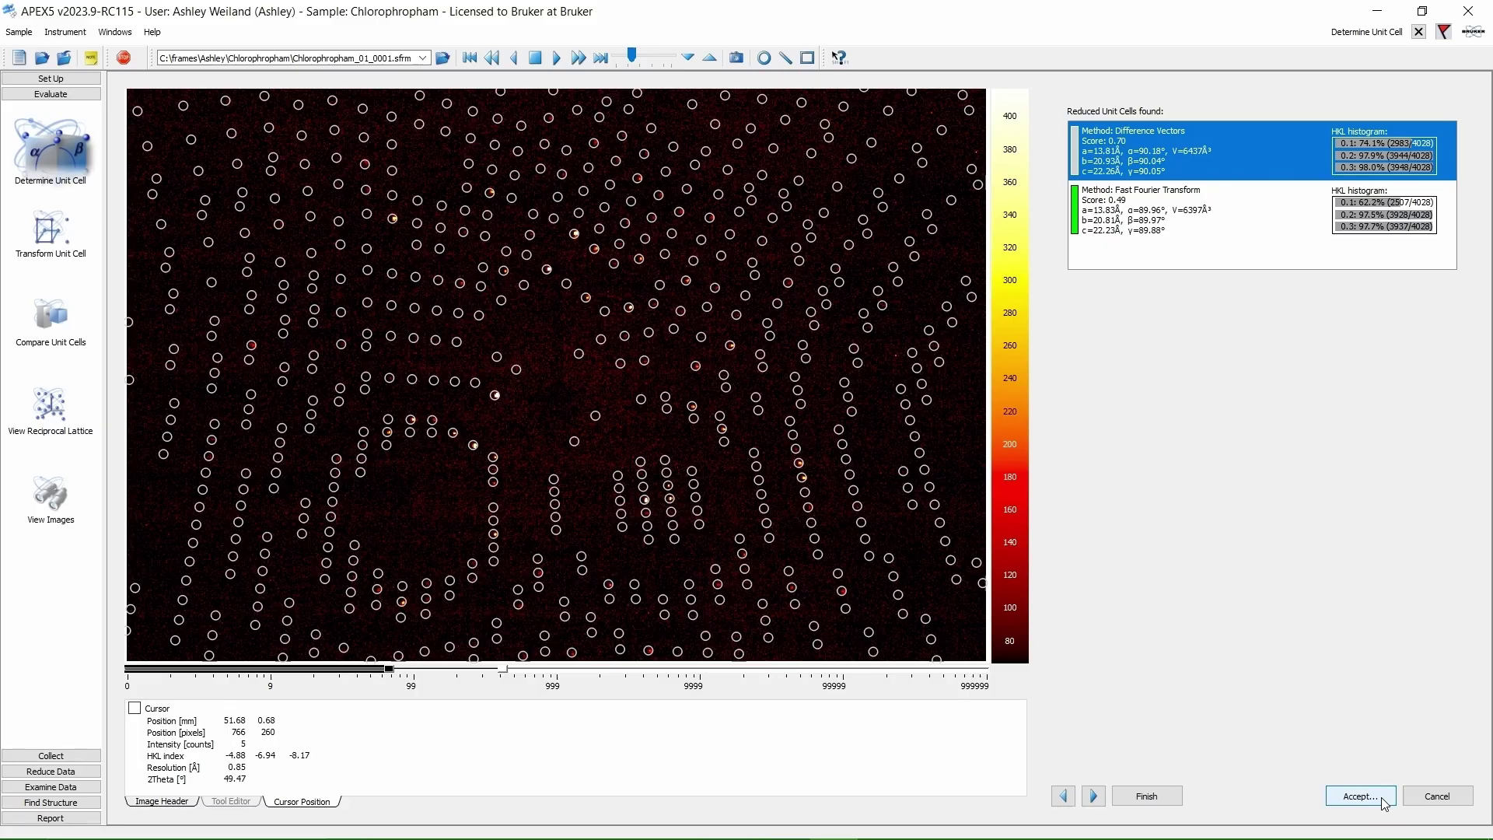
pyautogui.click(1383, 803)
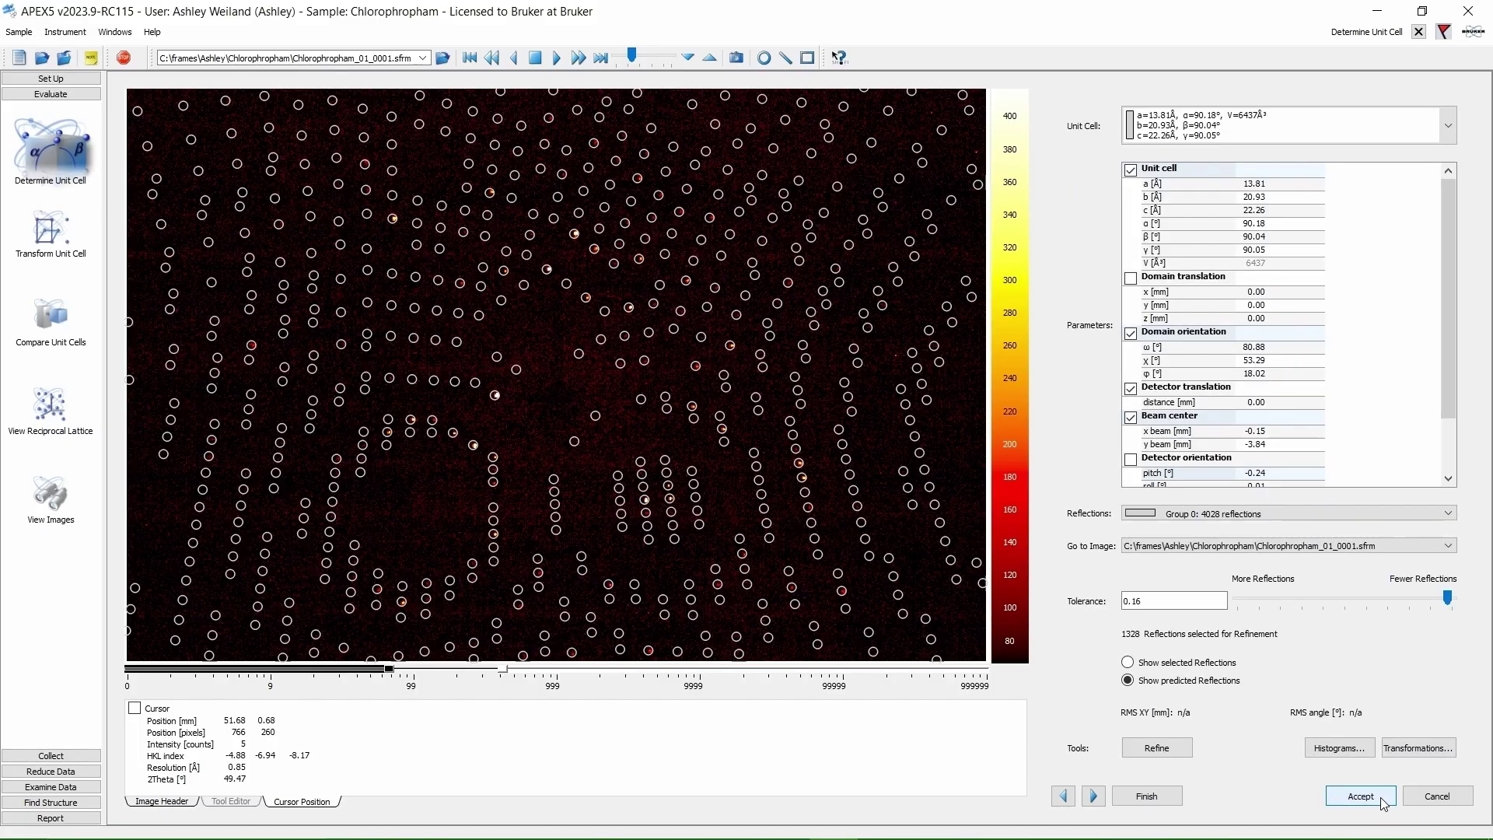
pyautogui.click(1136, 751)
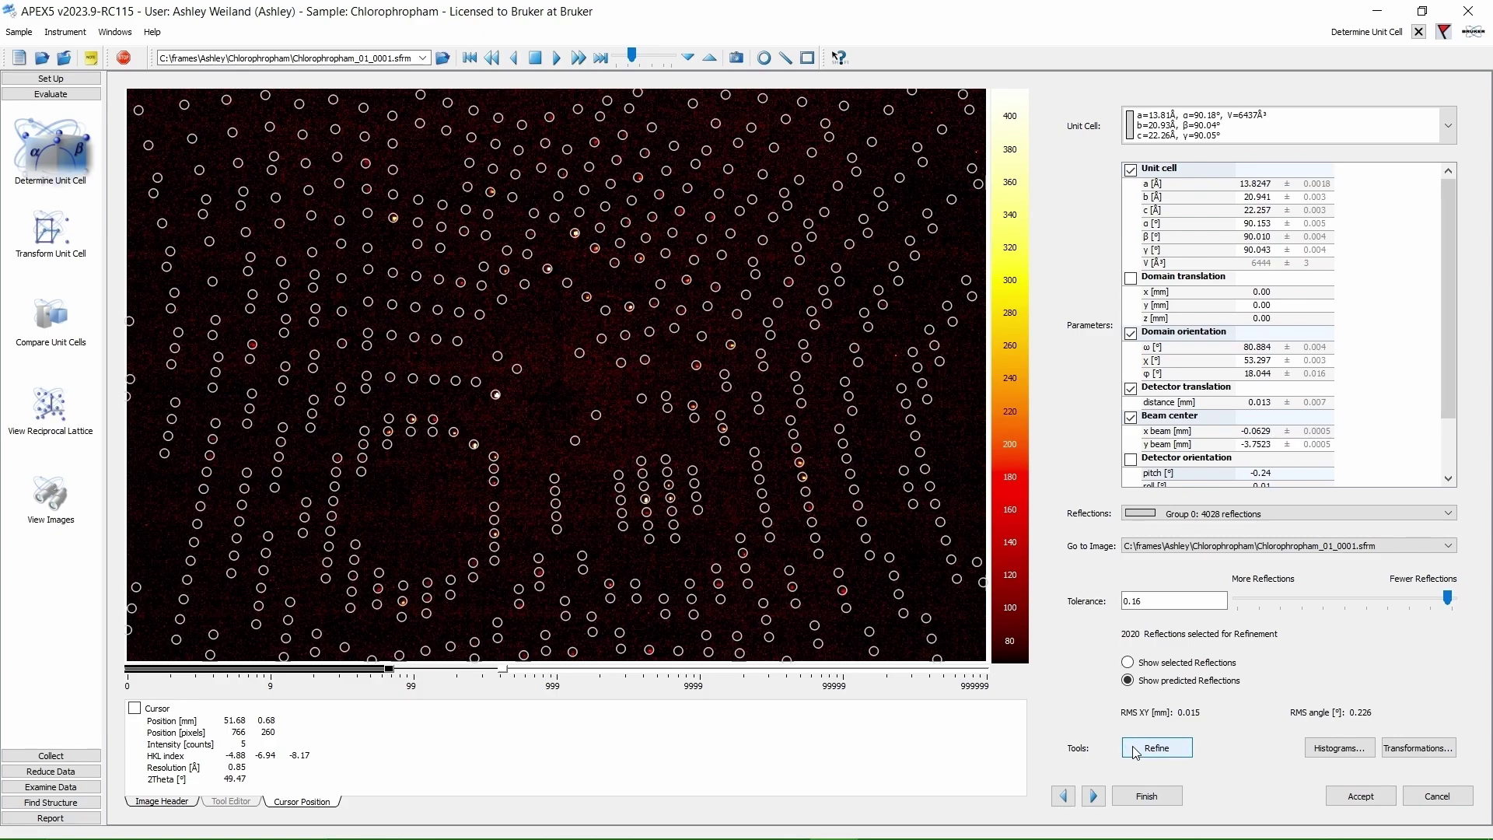
pyautogui.click(1136, 751)
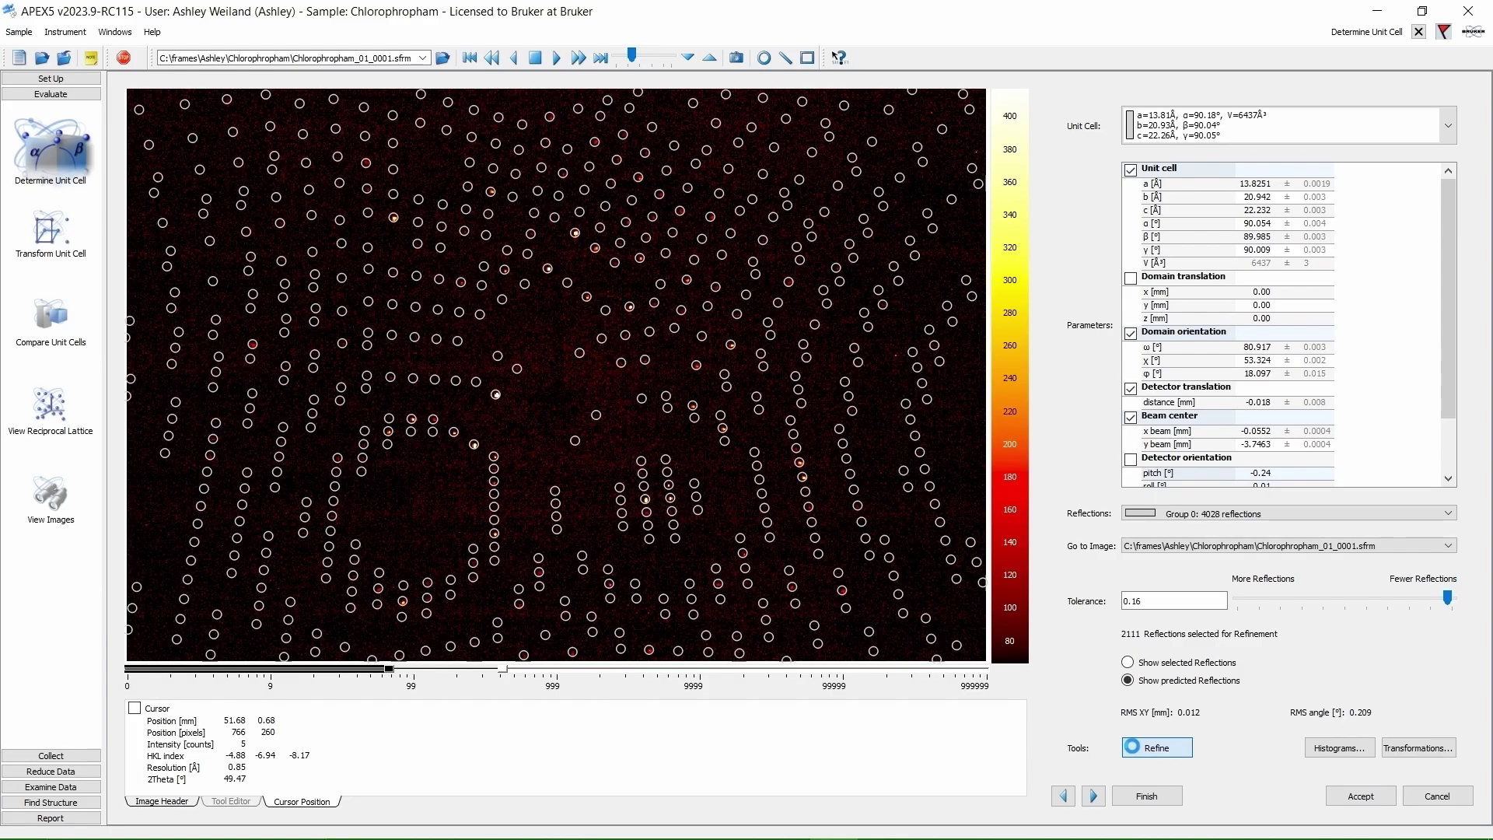
pyautogui.click(1359, 795)
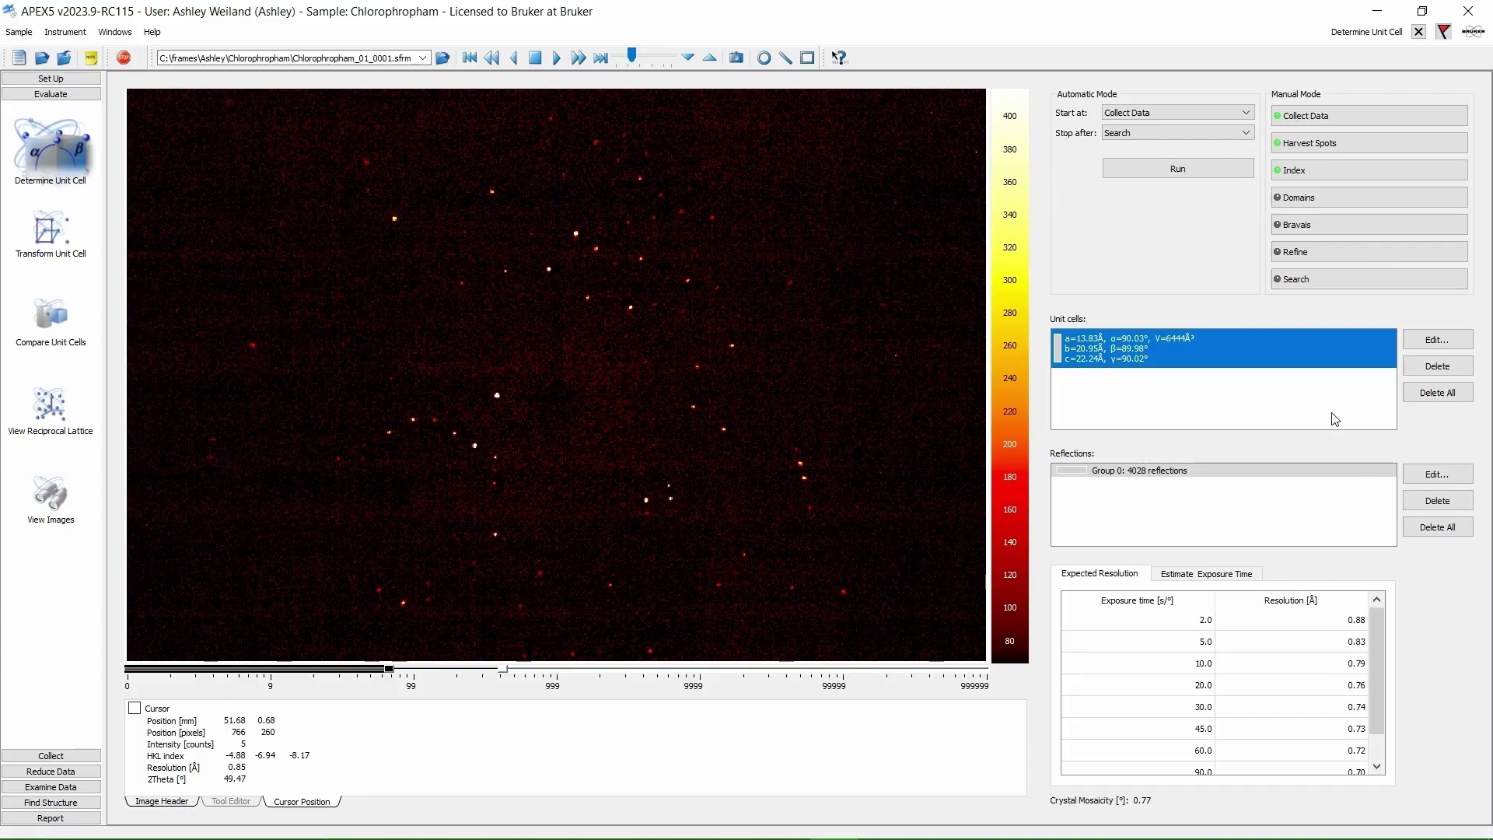
# Step: Apply the Orthorhombic P lattice and refine it on 1368 reflections to c=22.23 Å, V=6443 Å³
pyautogui.click(1300, 232)
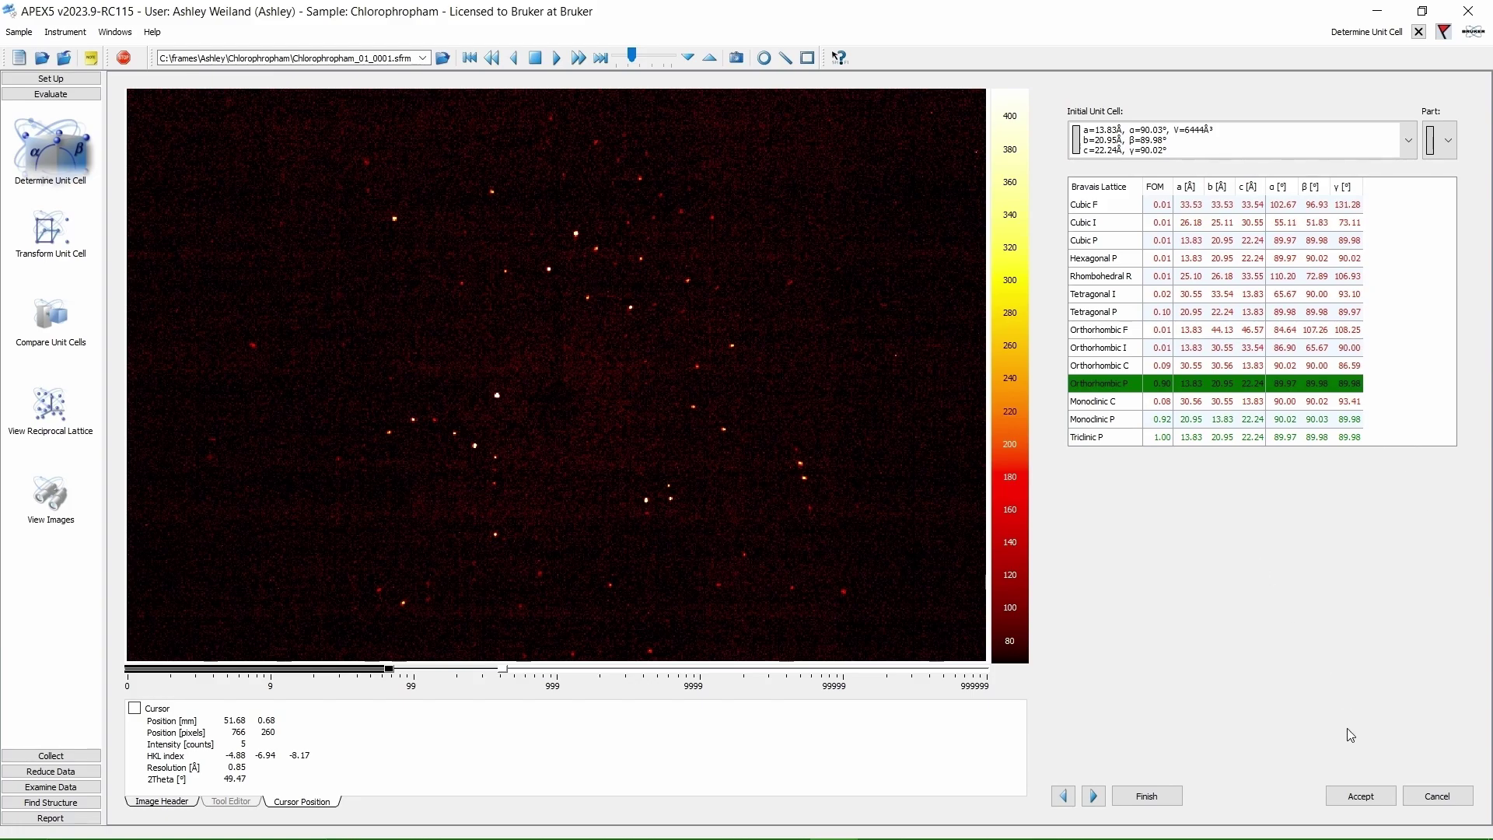
pyautogui.click(1360, 796)
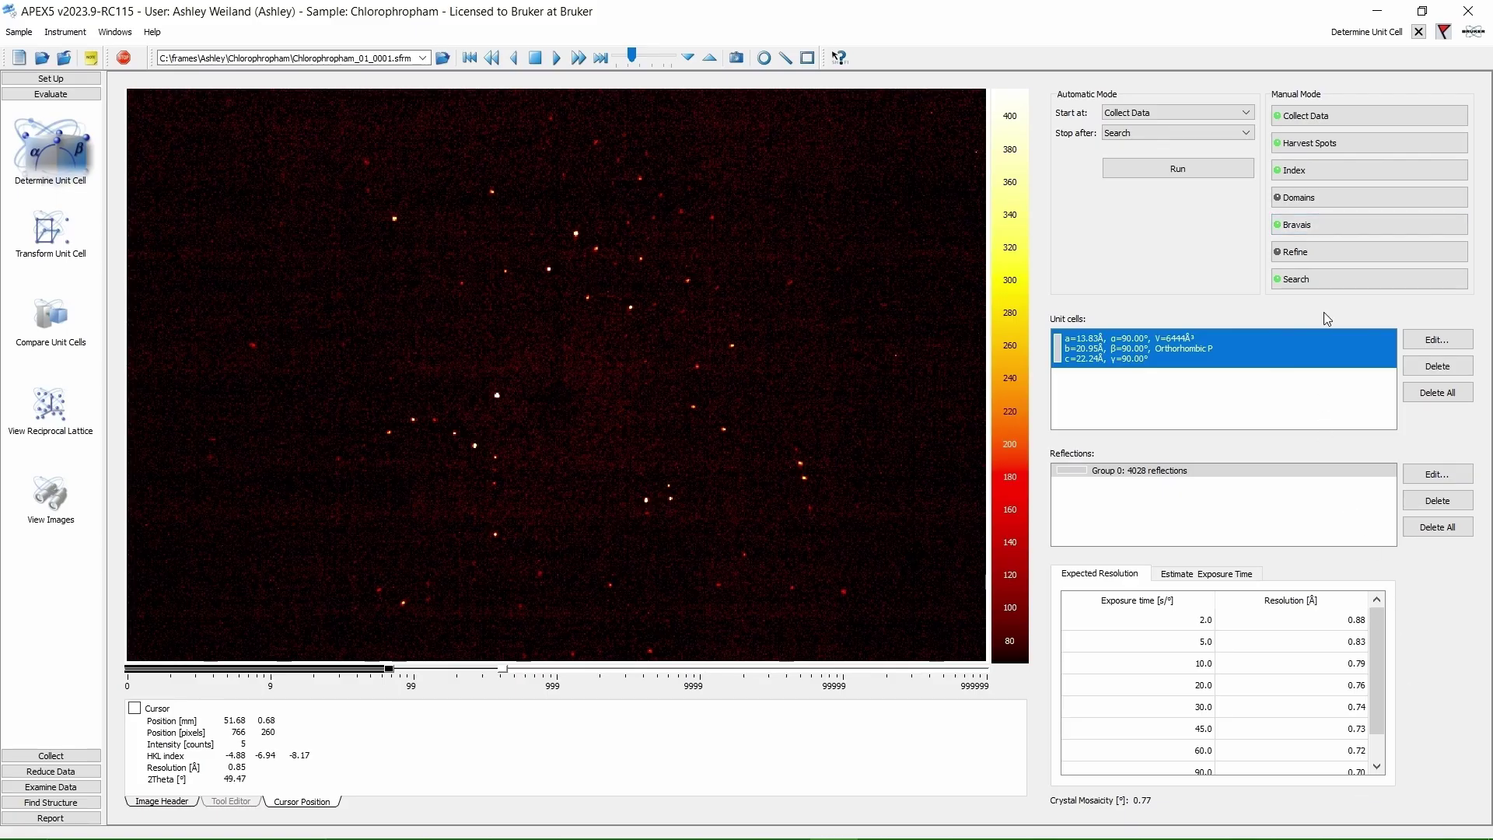
pyautogui.click(1337, 250)
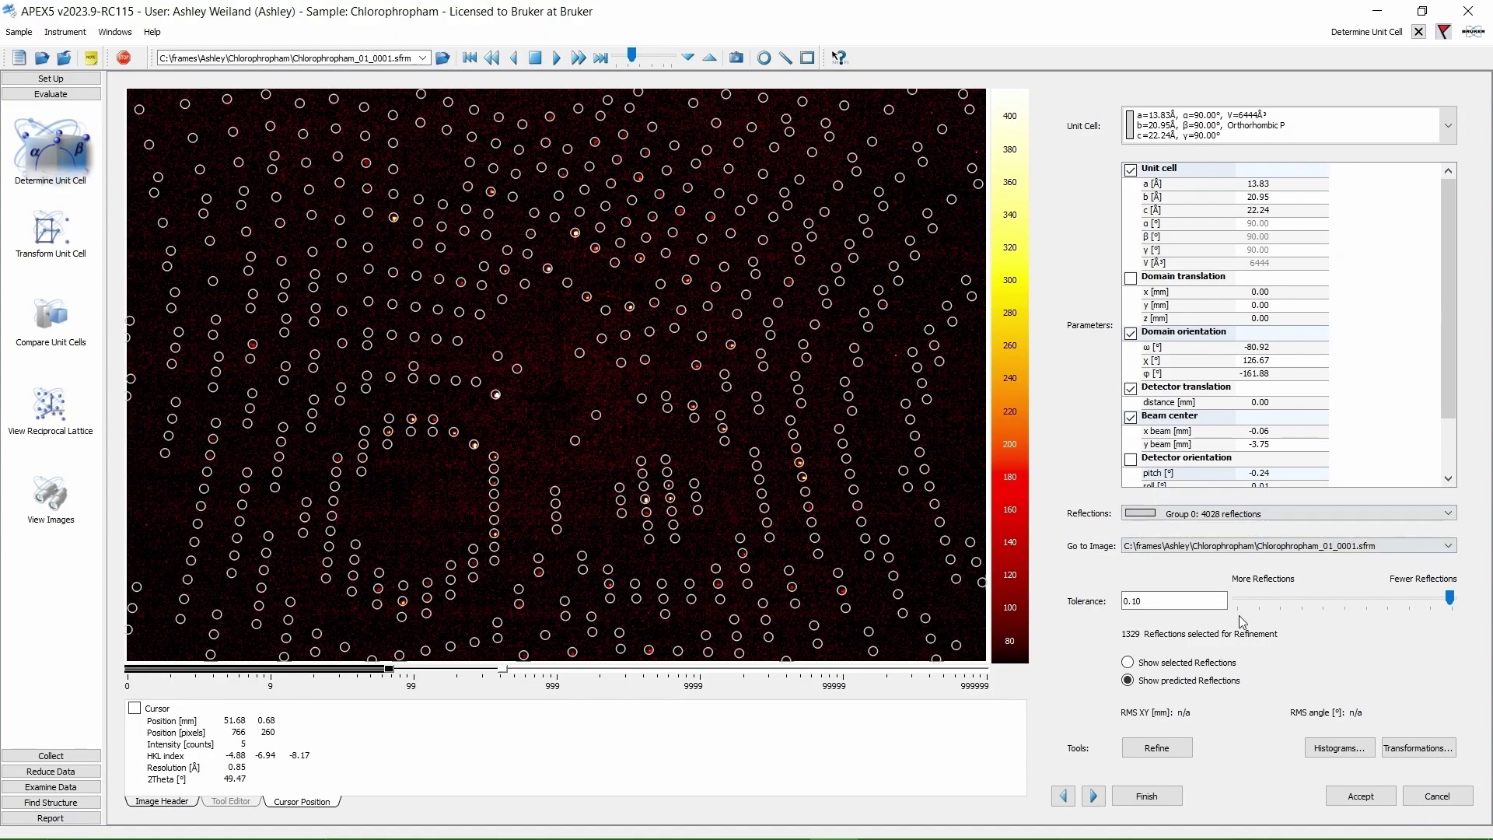
pyautogui.click(1178, 735)
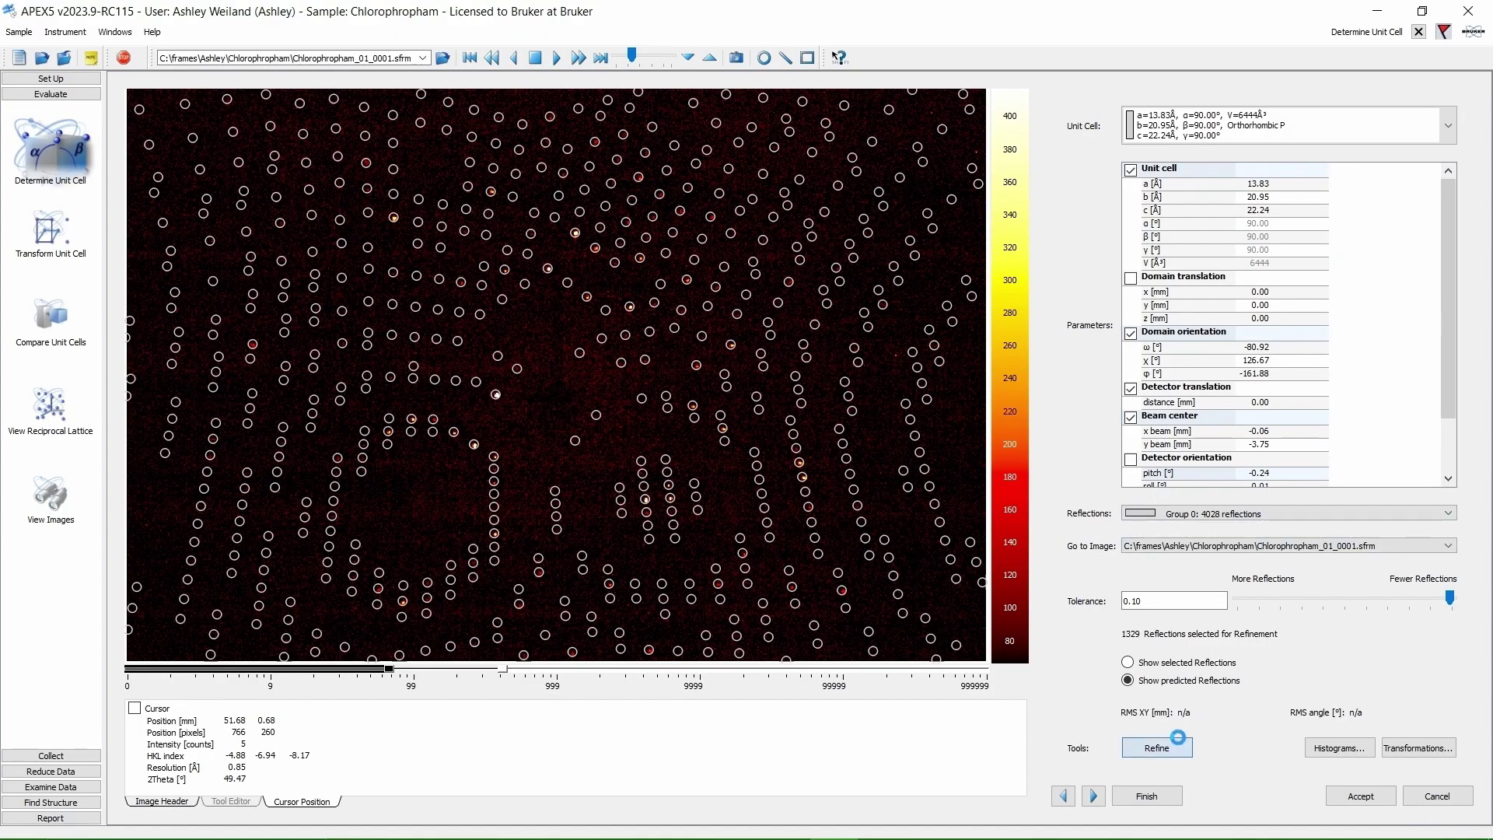
pyautogui.click(1361, 794)
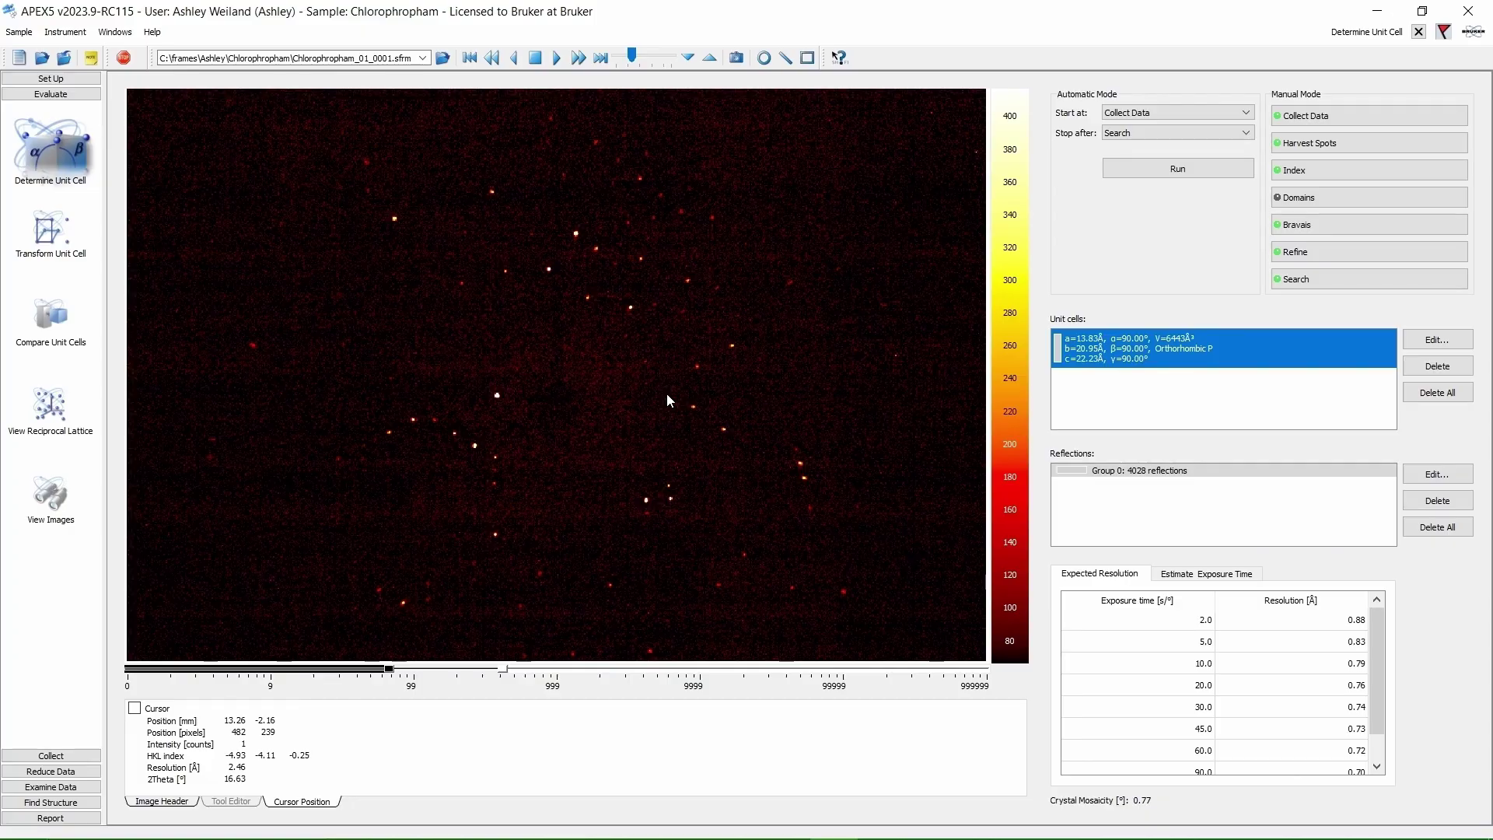
pyautogui.rightClick(603, 366)
pyautogui.click(717, 482)
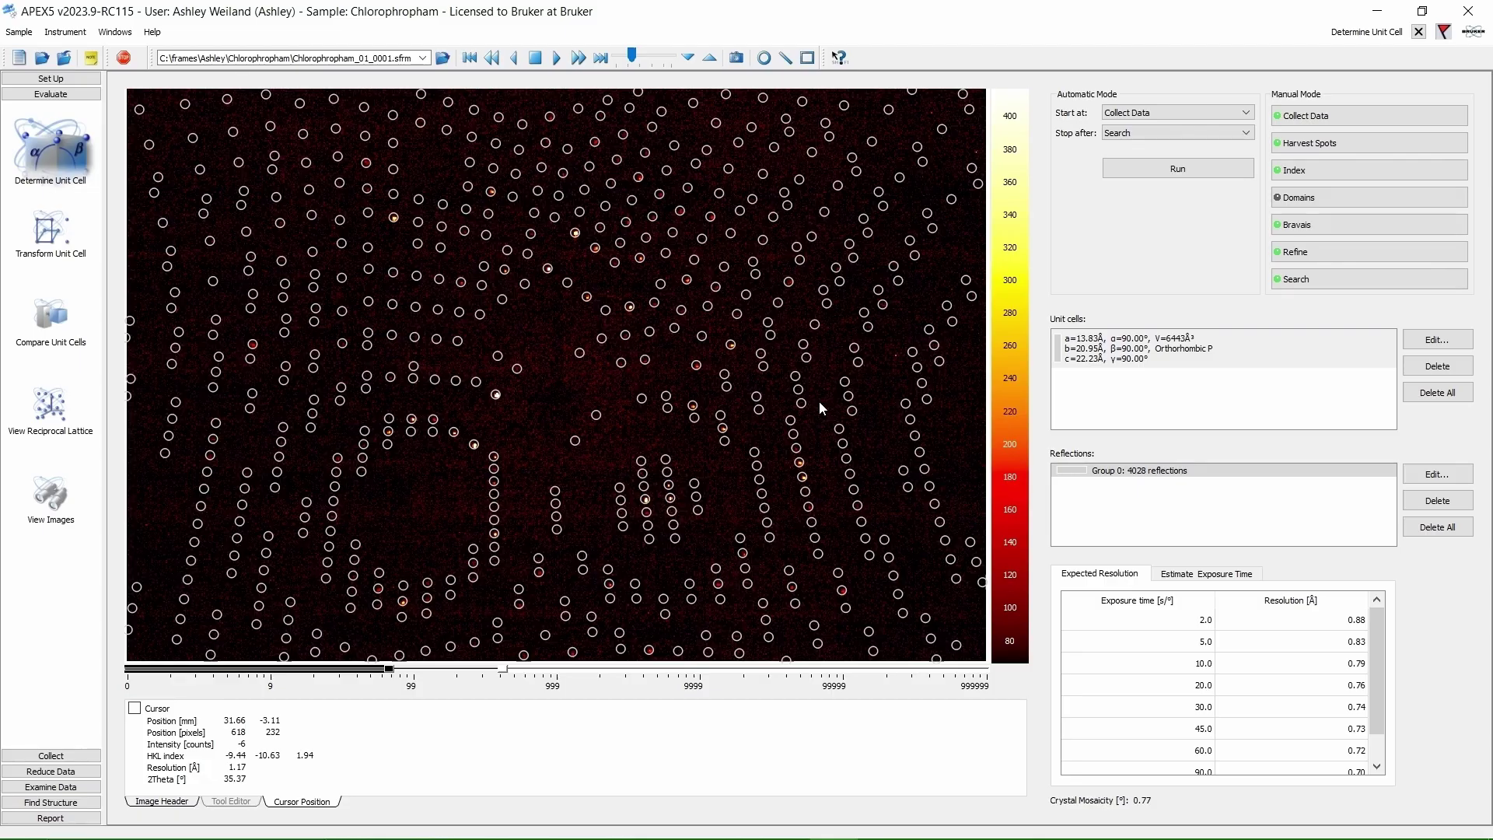
pyautogui.click(86, 778)
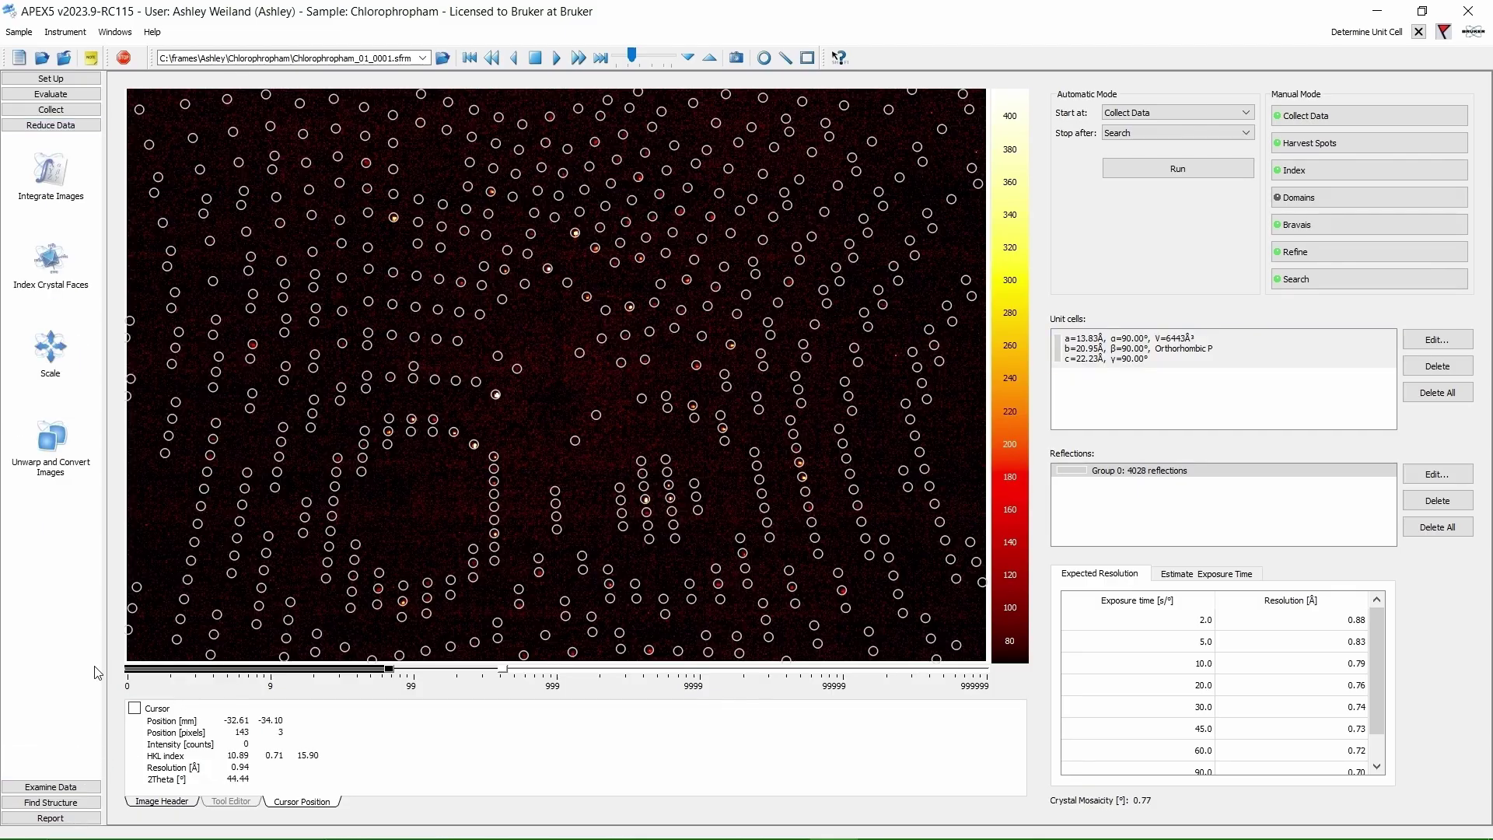
# Step: Integrate the 180 fast-scan images to 0.750 Å, producing Chlorophropham_01.raw with Laue group mmm
pyautogui.click(77, 181)
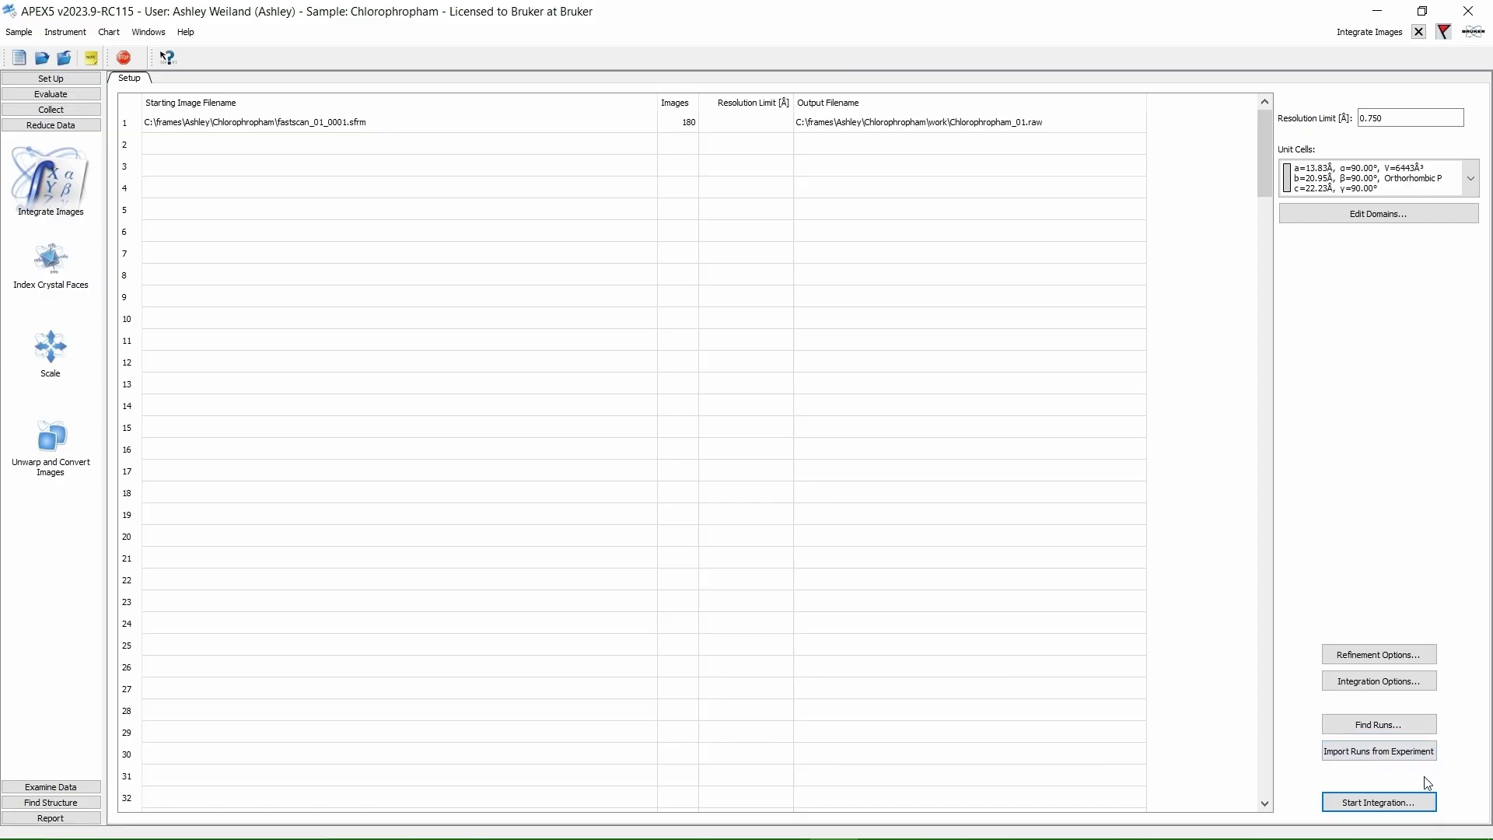
pyautogui.click(1421, 802)
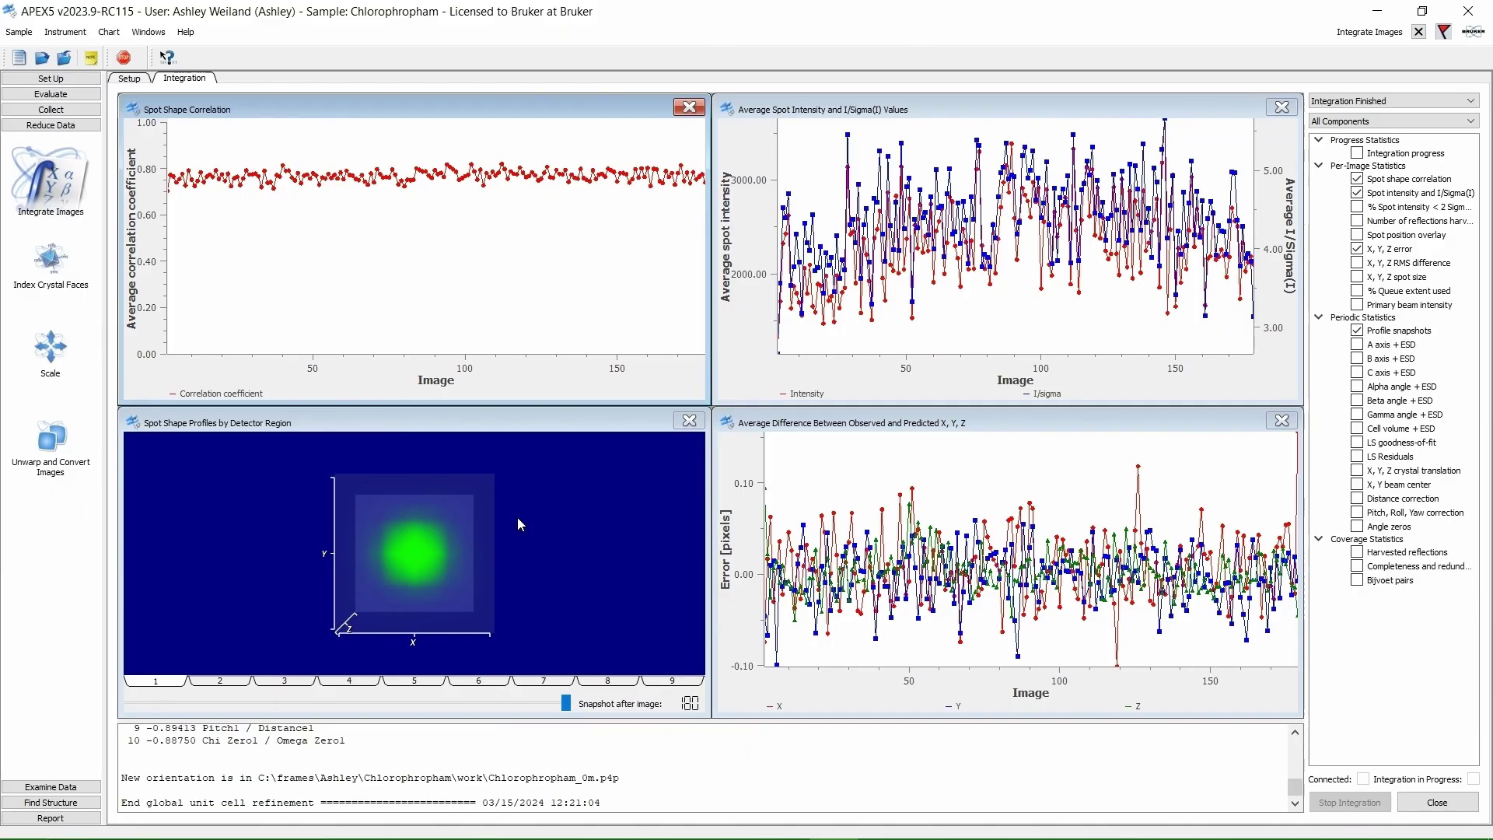
pyautogui.click(1466, 804)
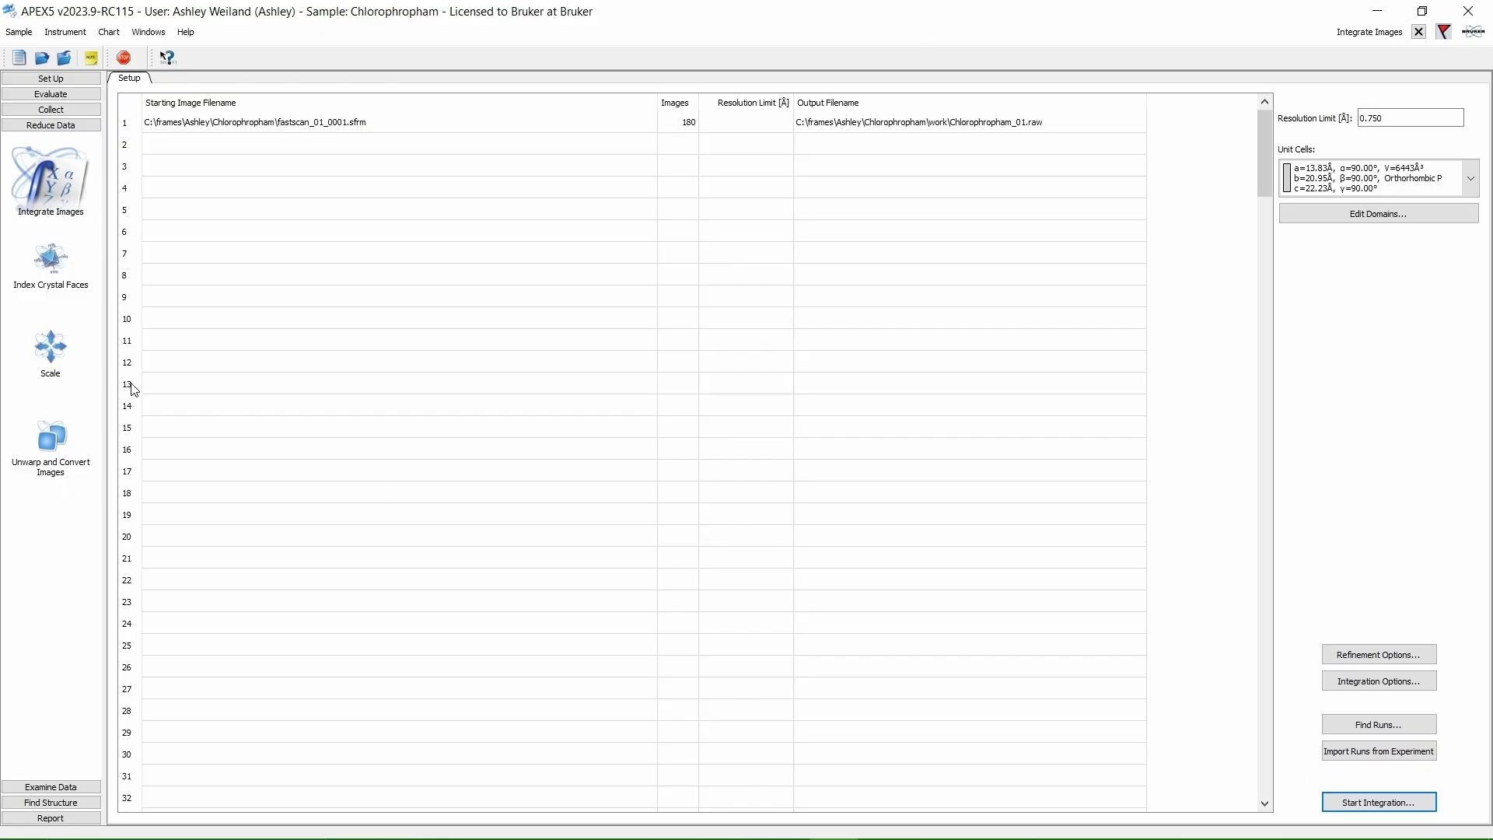
pyautogui.click(63, 343)
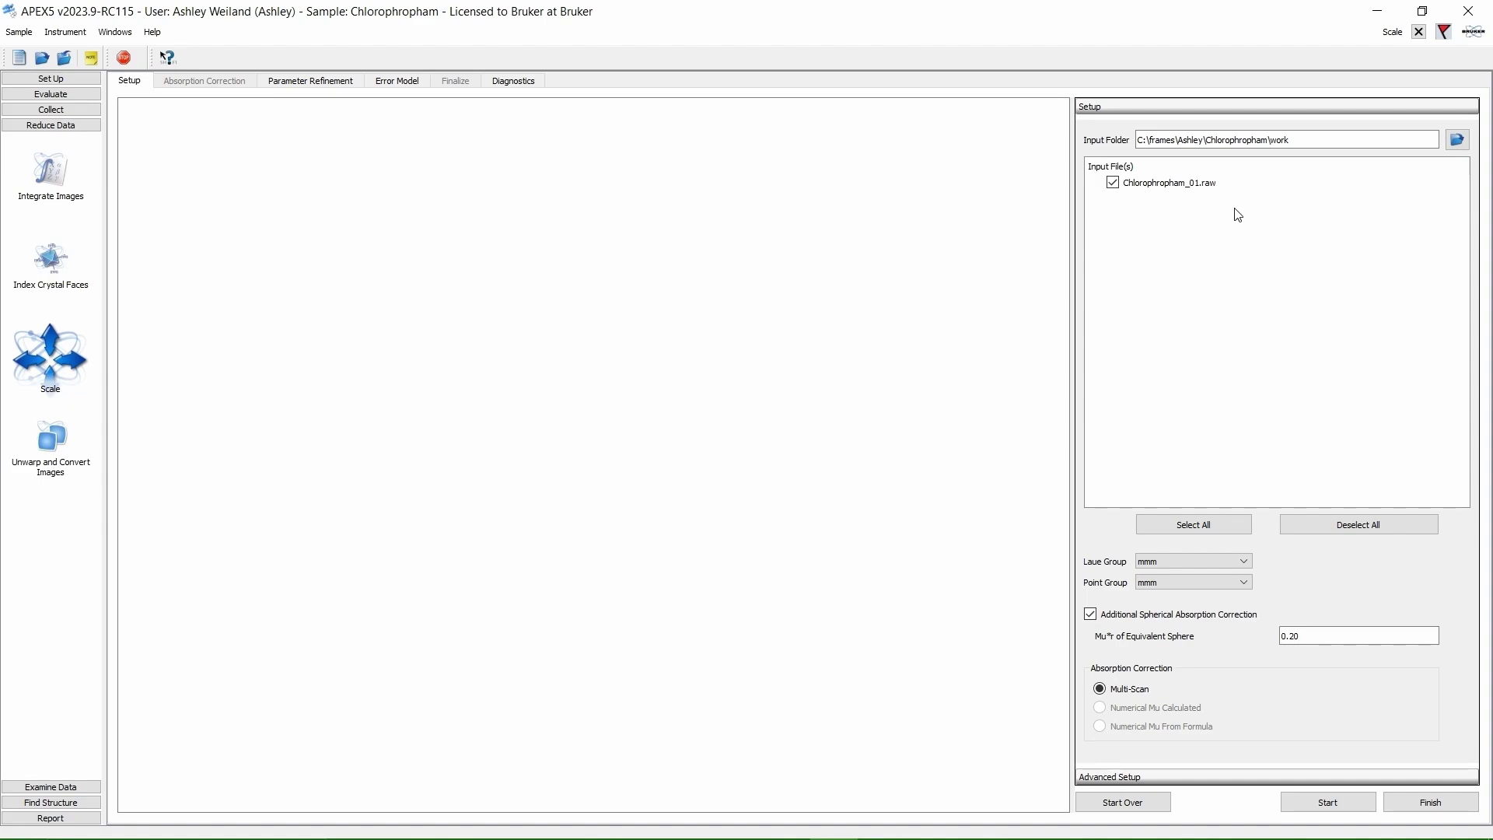
# Step: Scale with multi-scan absorption correction and error model, refining wR2(int) from 0.1205 to 0.0721
pyautogui.click(1328, 802)
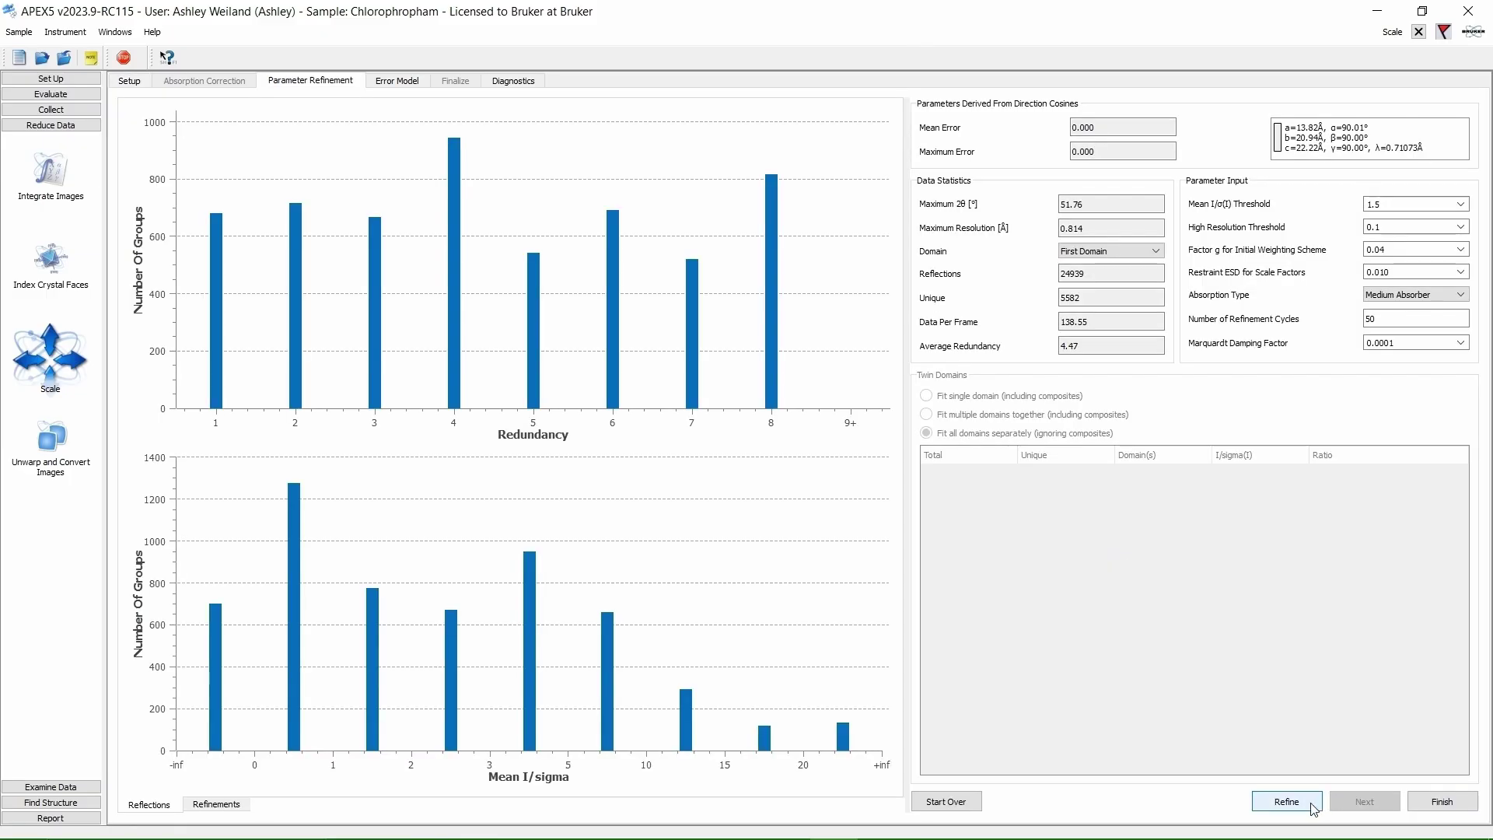
pyautogui.click(1307, 809)
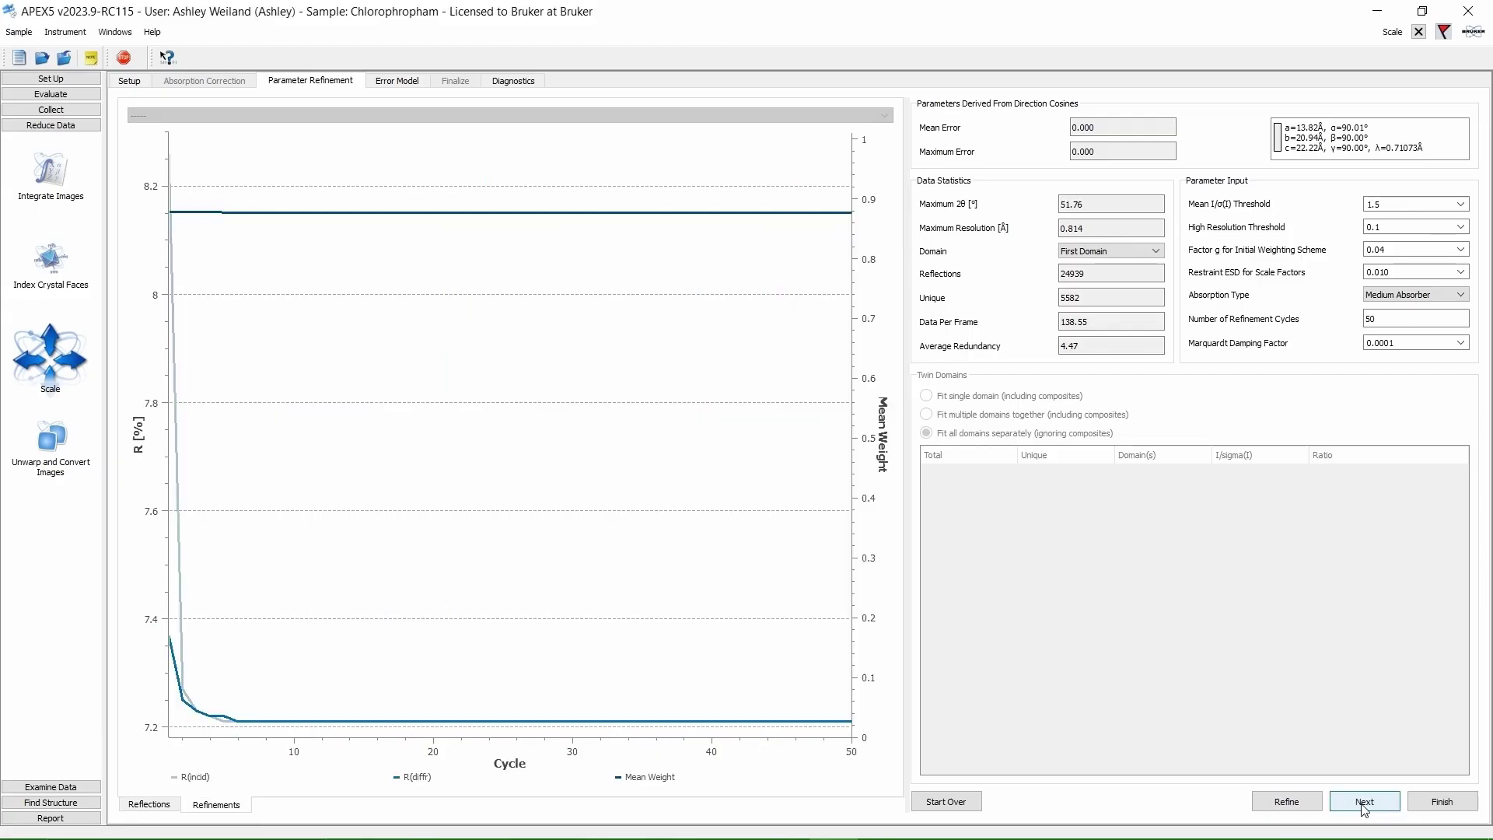
pyautogui.click(1364, 808)
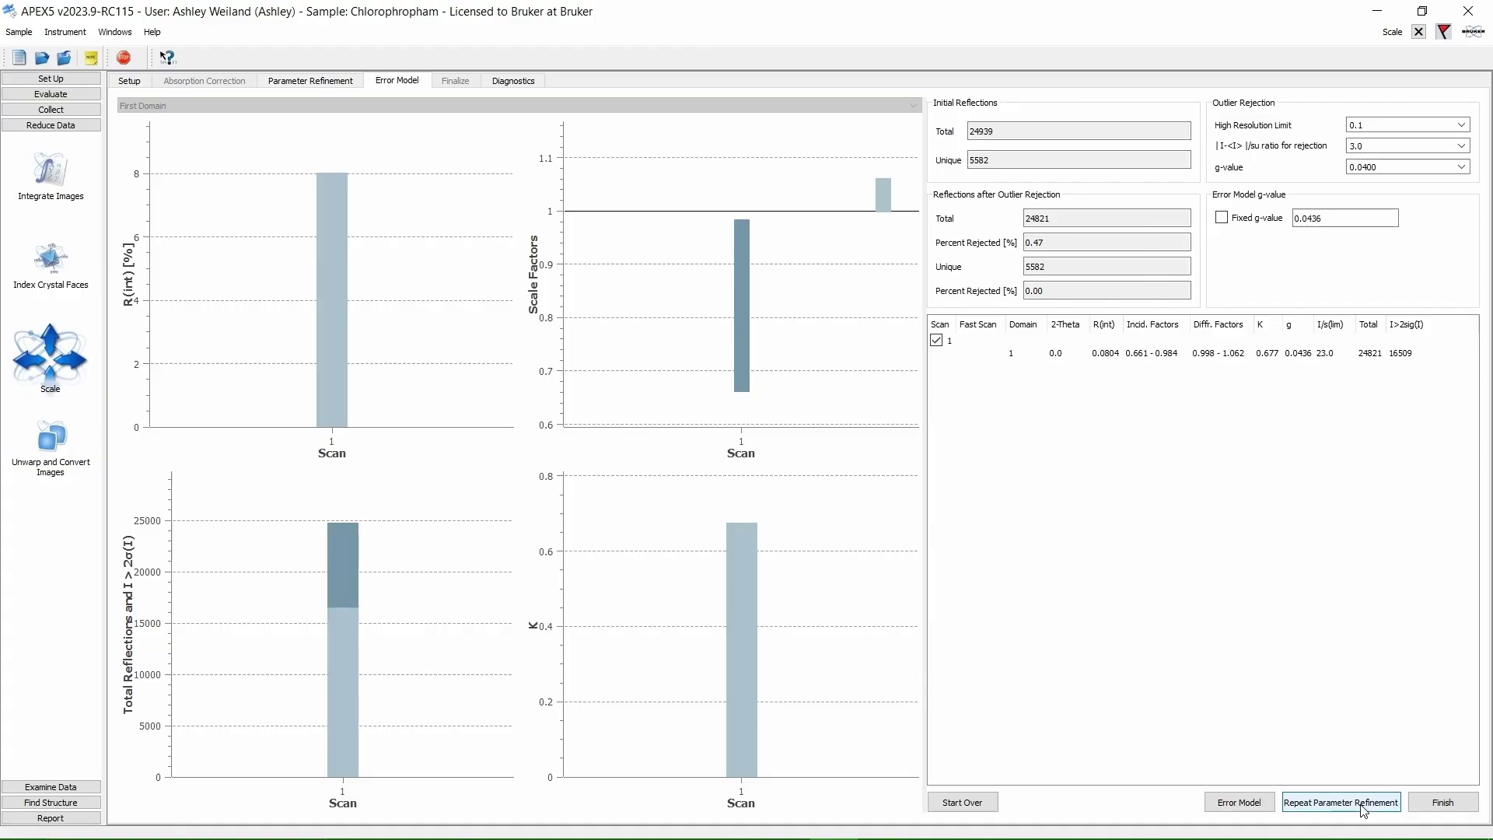
pyautogui.click(1445, 805)
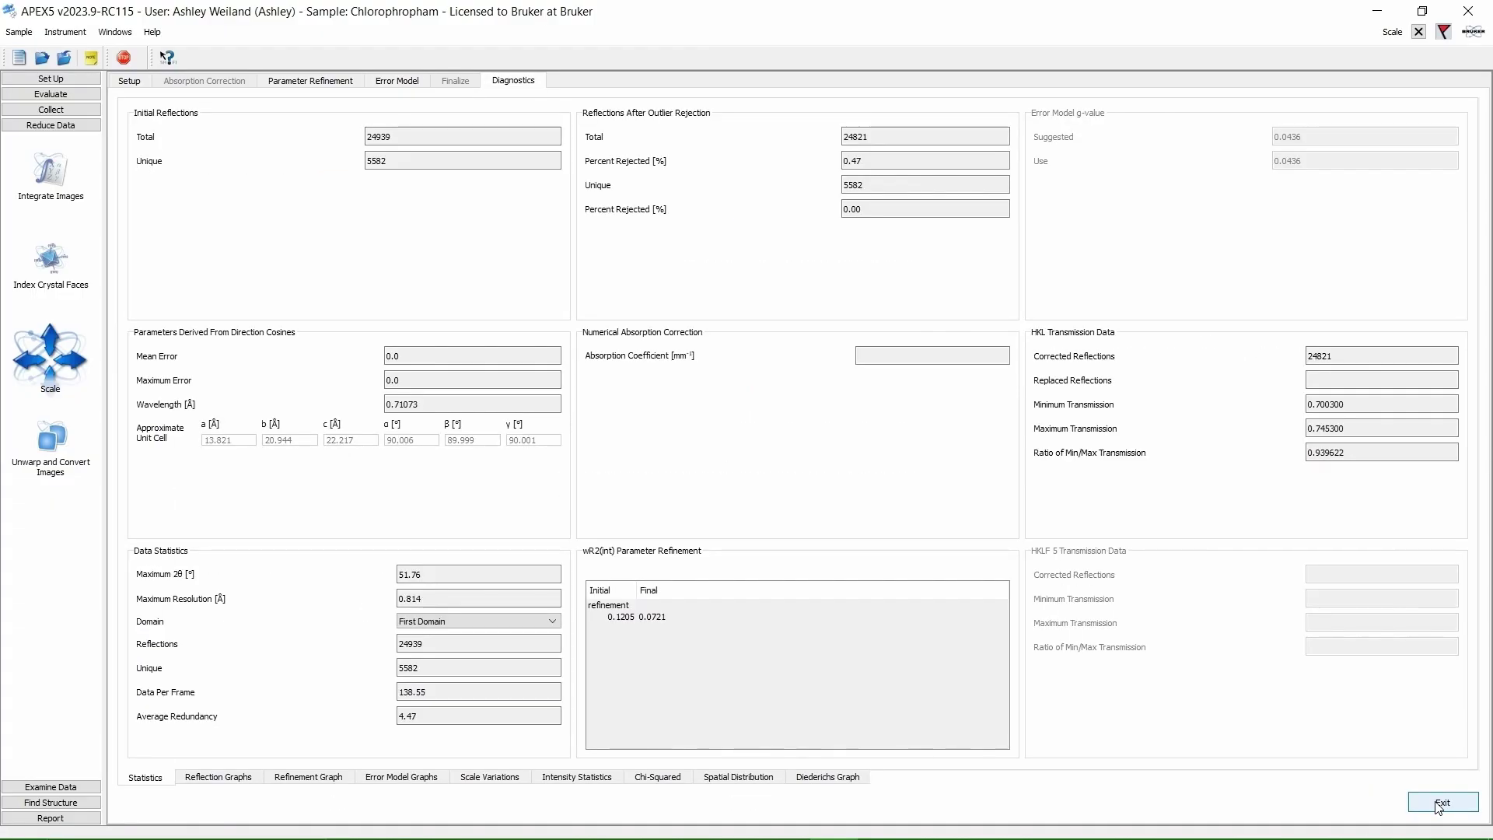
pyautogui.click(1438, 807)
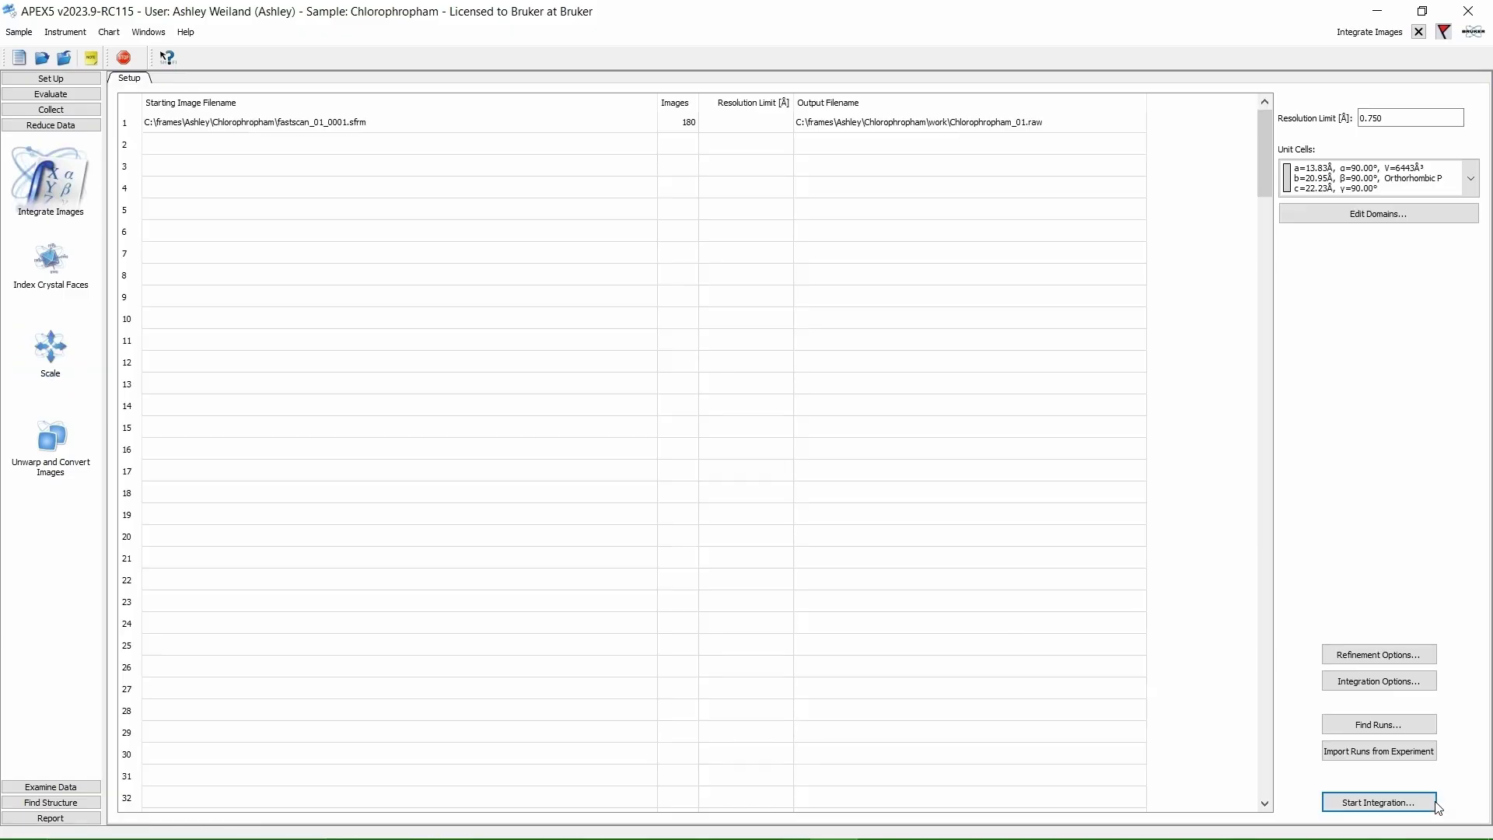
# Step: Solve the structure by intrinsic phasing, giving a Pbca solution with R1 15.40%
pyautogui.click(47, 803)
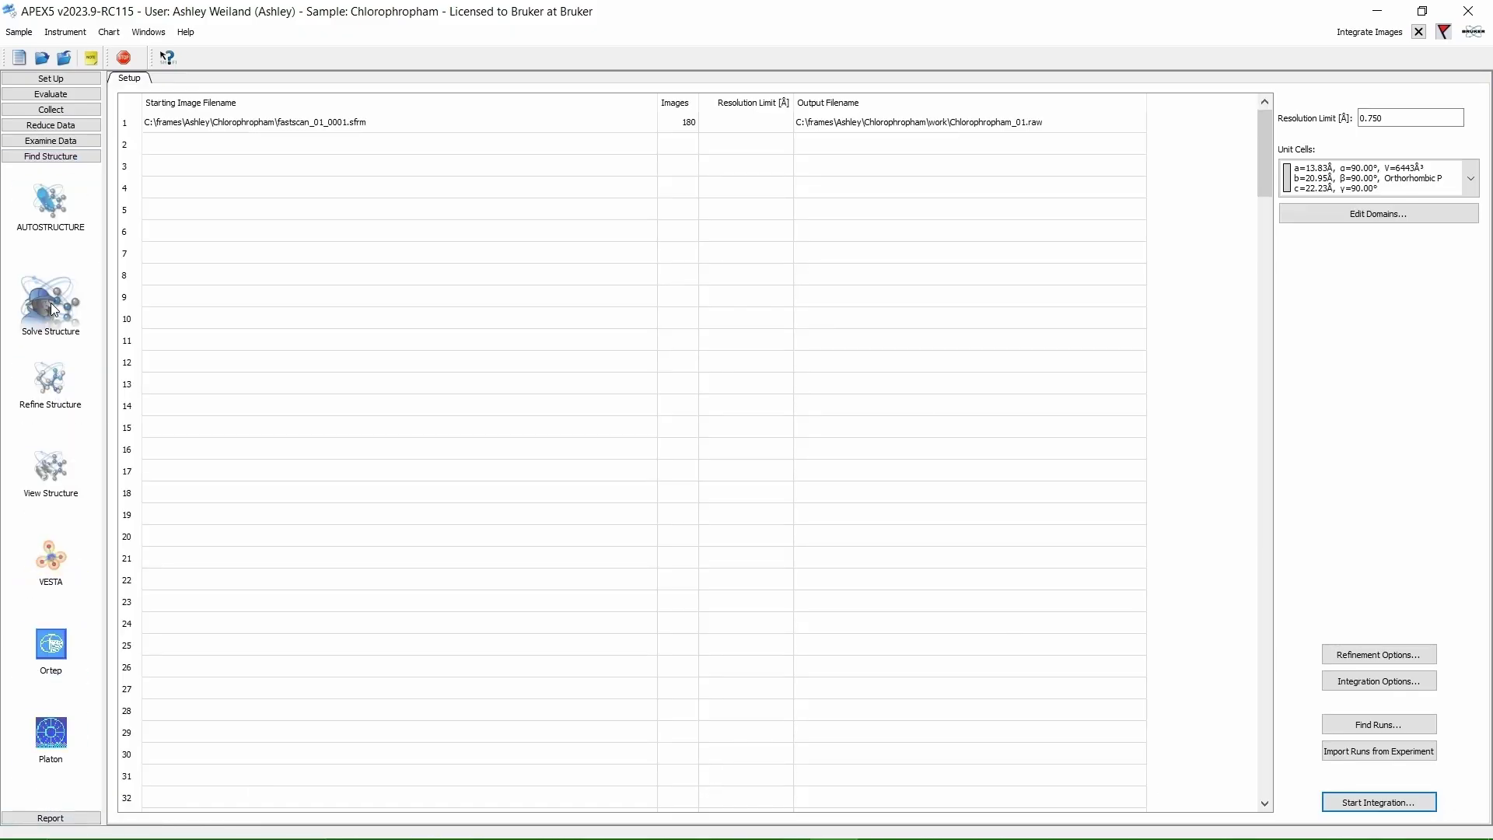
pyautogui.click(76, 304)
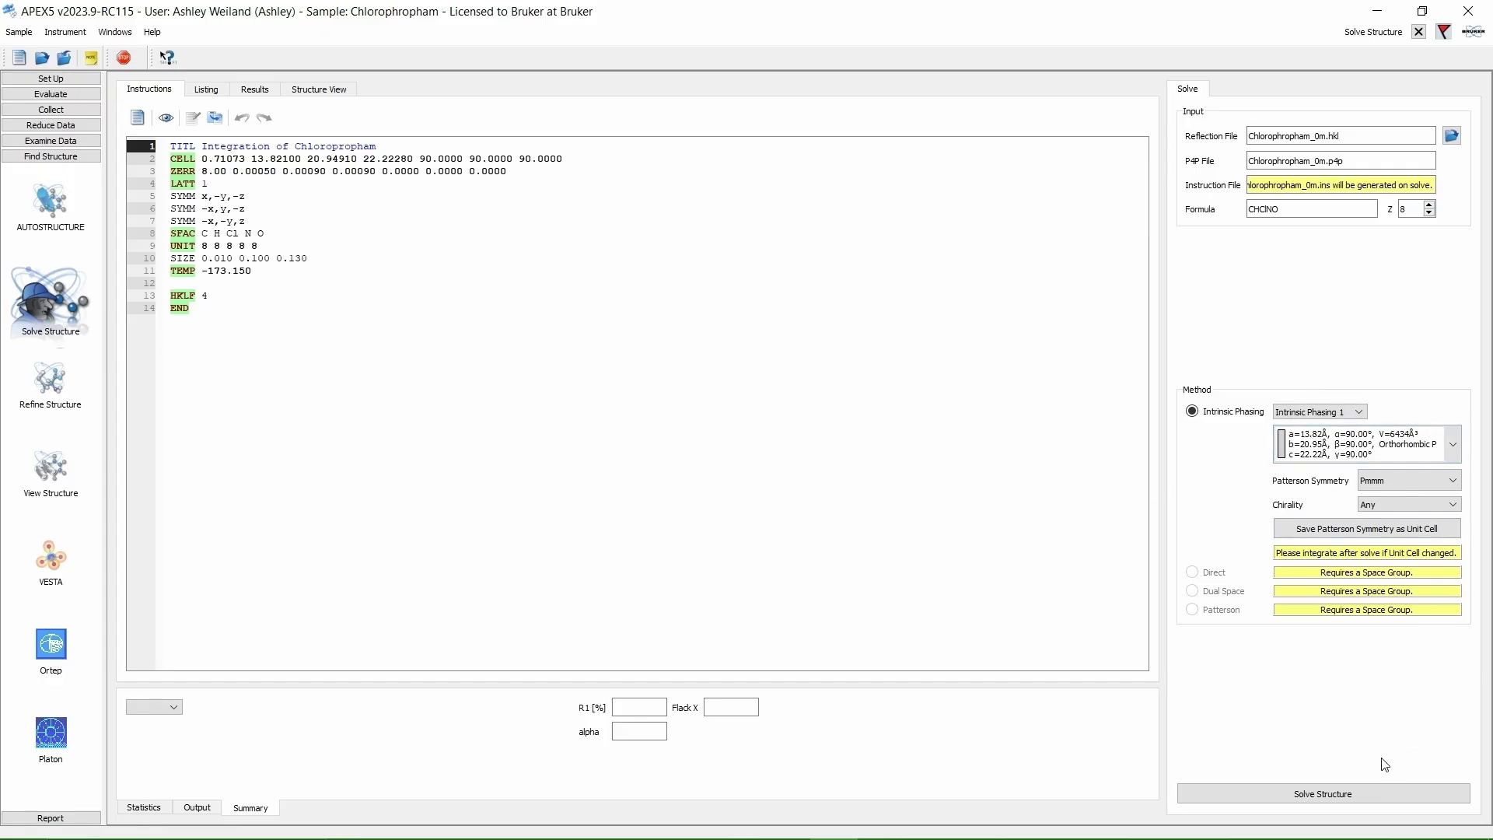
pyautogui.click(1368, 795)
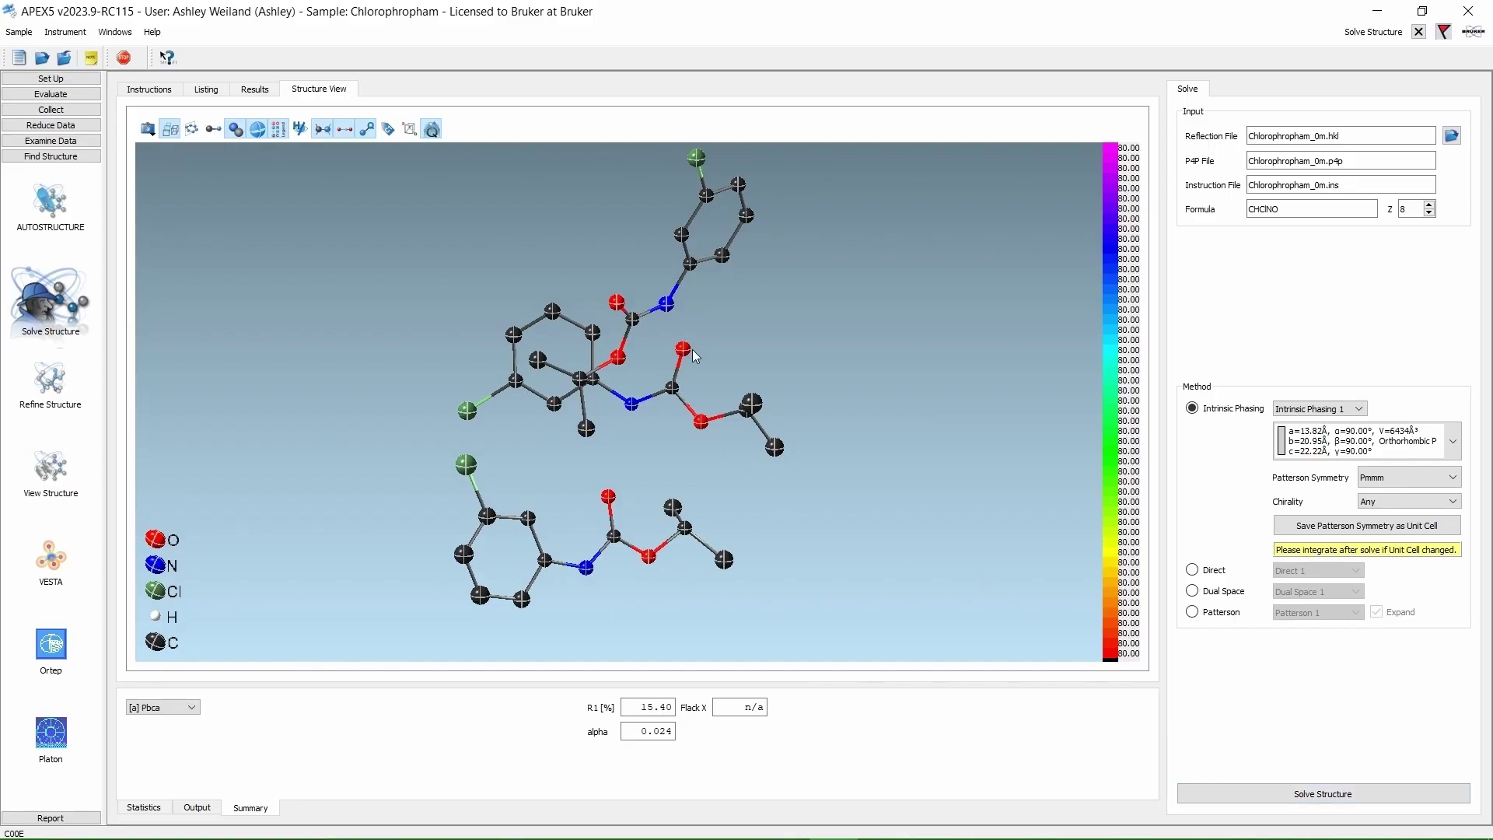
# Step: Rotate the two solved Chlorpropham molecules in 3D and keep the Pbca space group solution
pyautogui.moveTo(692, 348); pyautogui.dragTo(810, 291)
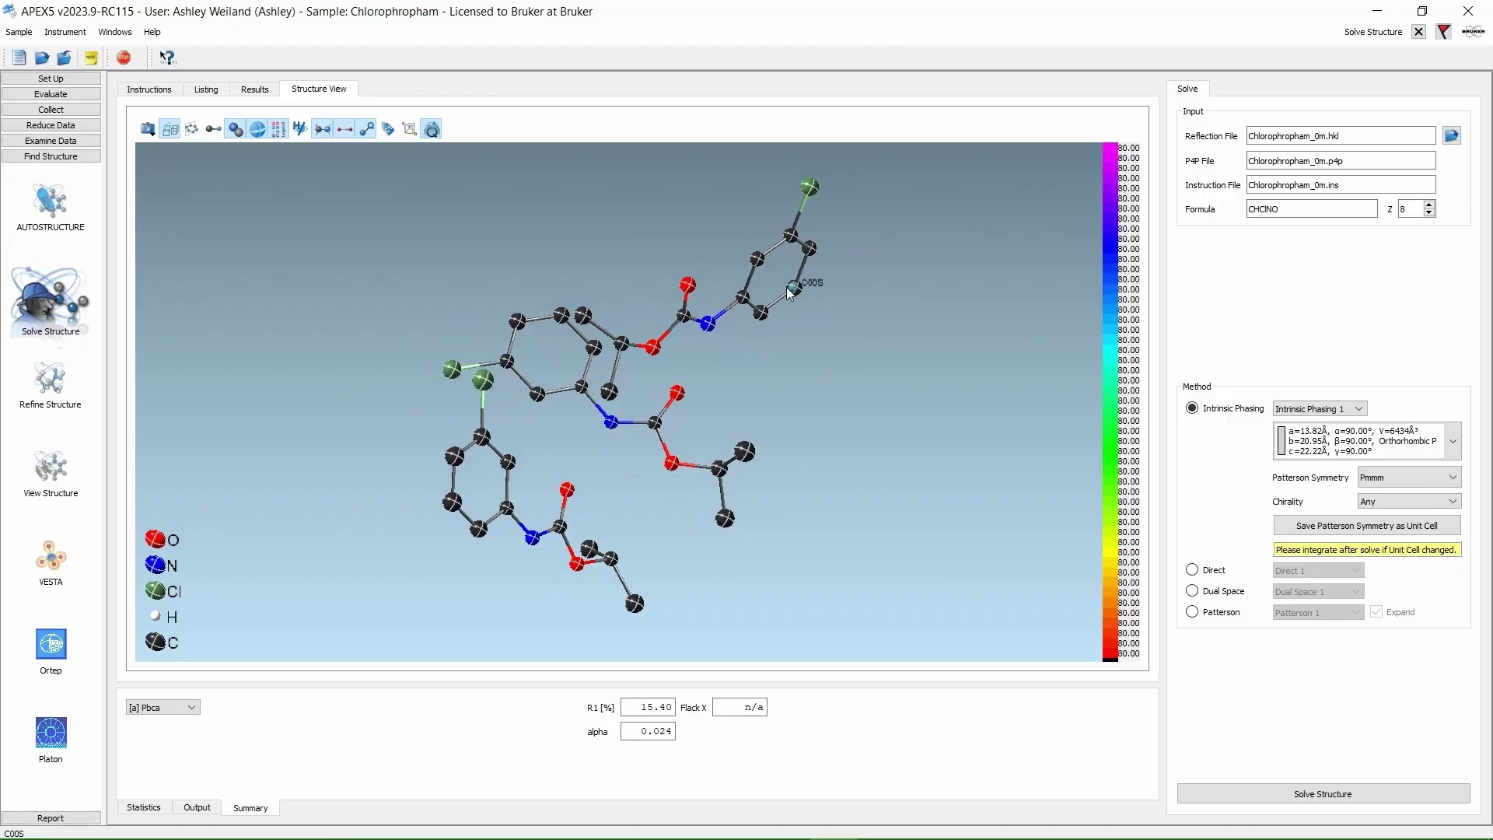
pyautogui.click(193, 710)
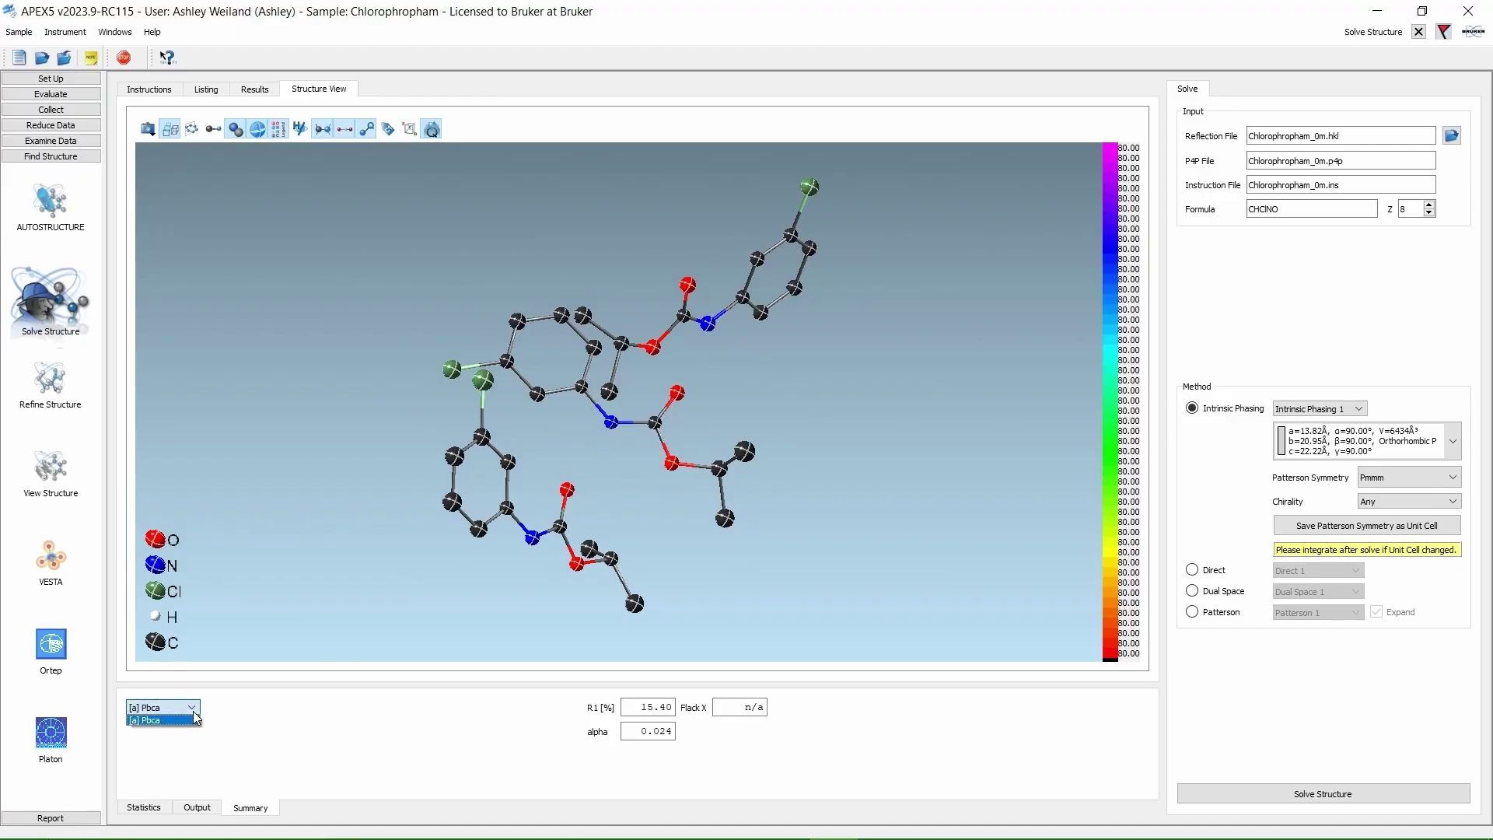
pyautogui.click(192, 711)
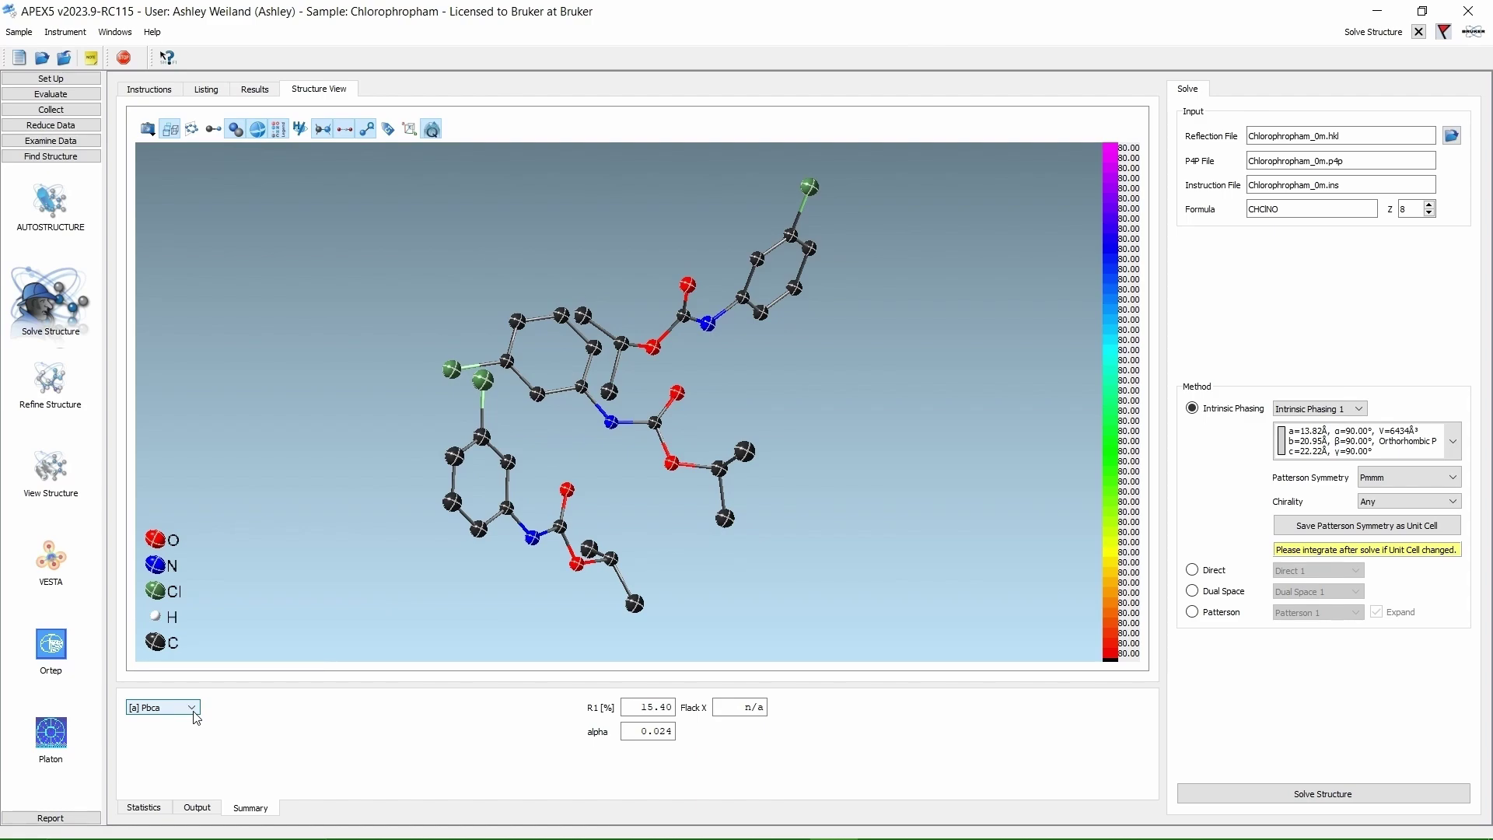
# Step: Run a first SHELXL refinement of the Pbca model, holding wR2 at 0.3591 over 169 parameters
pyautogui.click(47, 393)
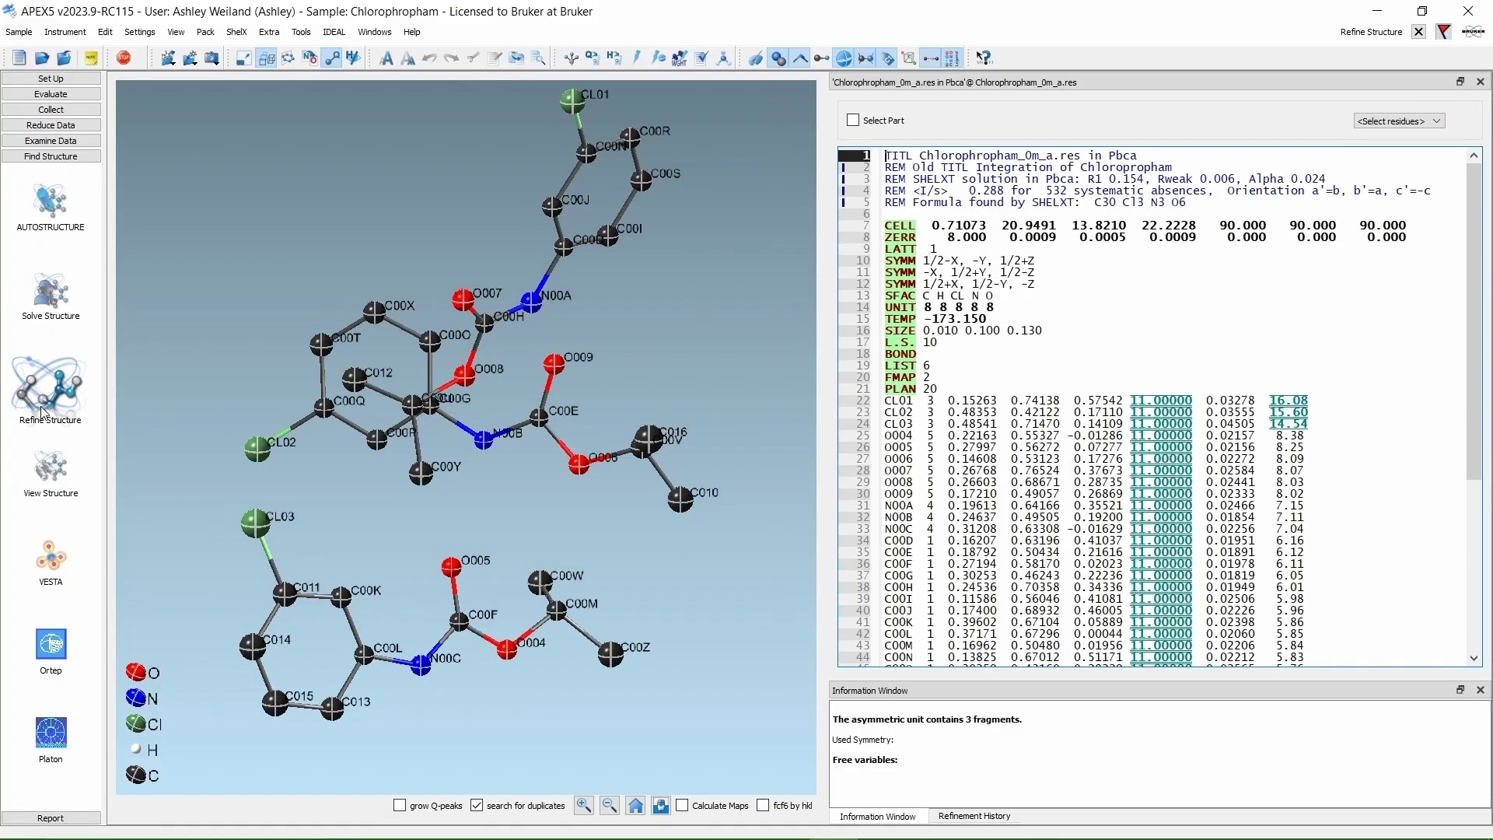
pyautogui.click(638, 62)
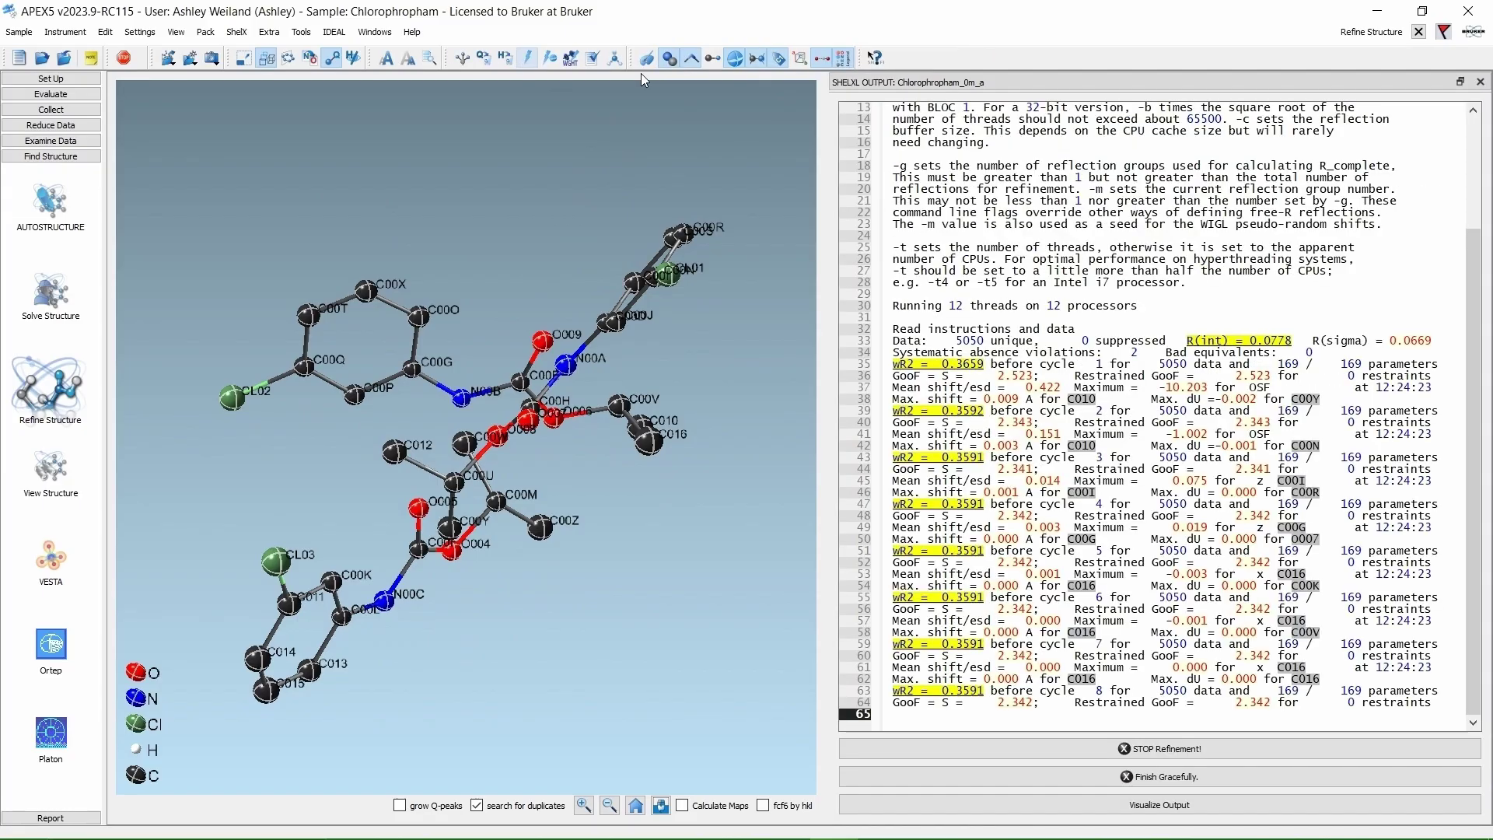